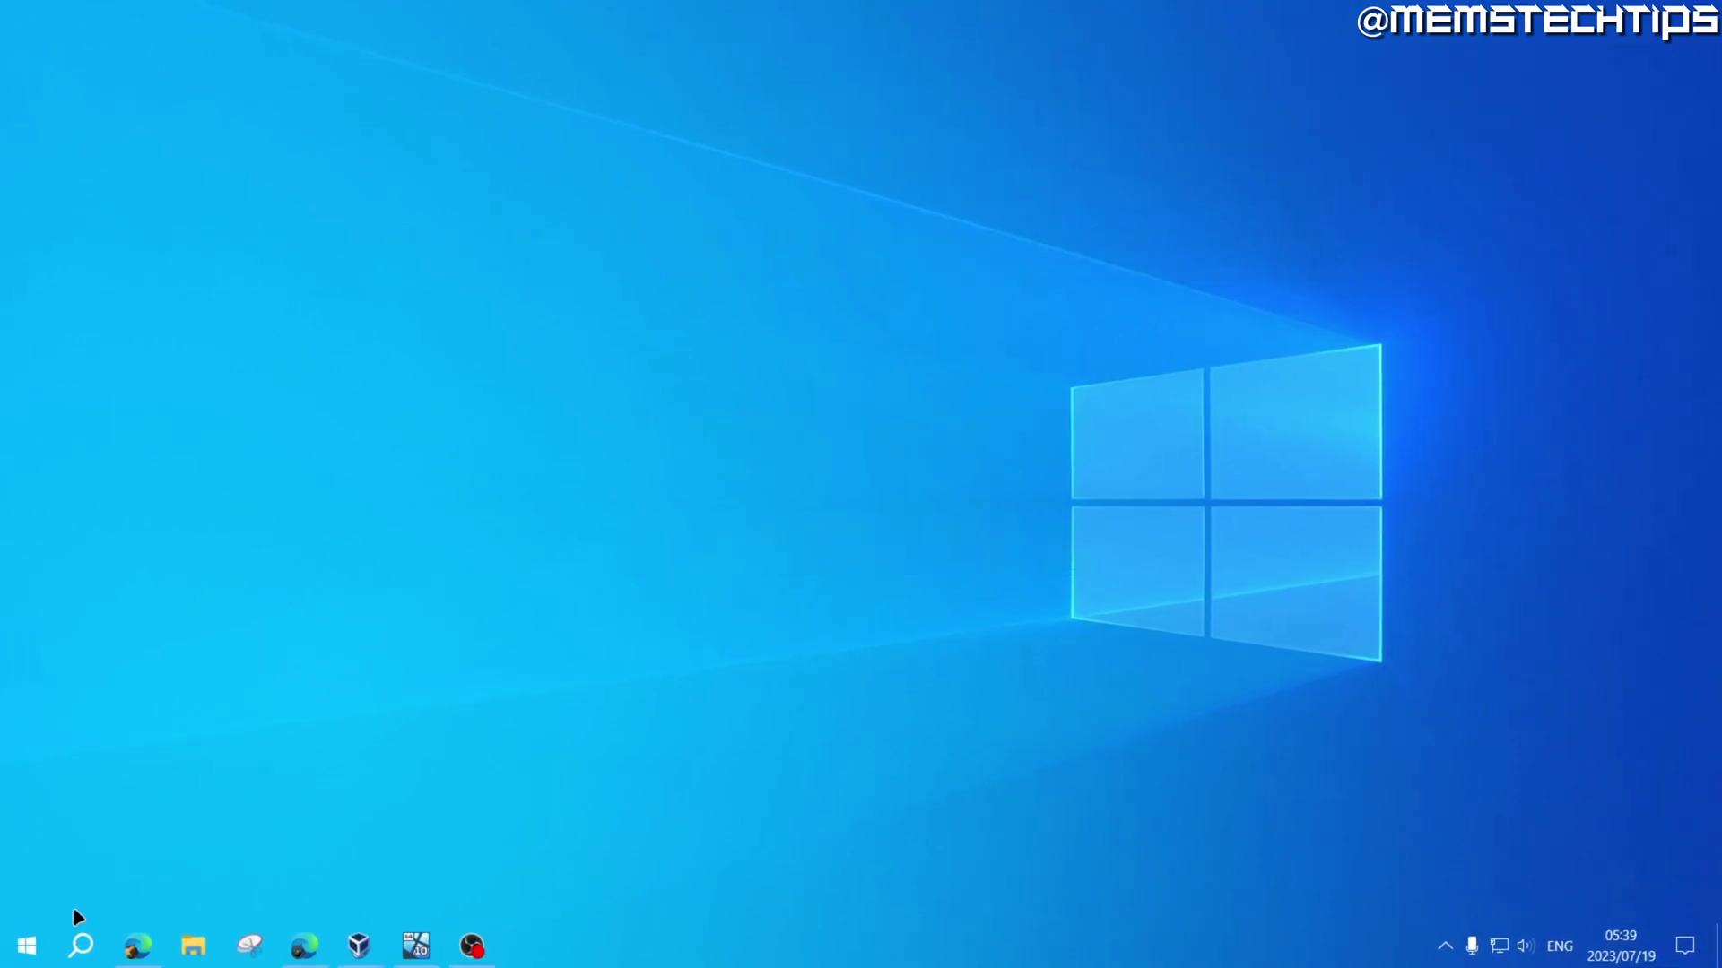
- Search 'control panel', keep the Small icons view, and open Network and Sharing Center
click(93, 944)
text(control panel)
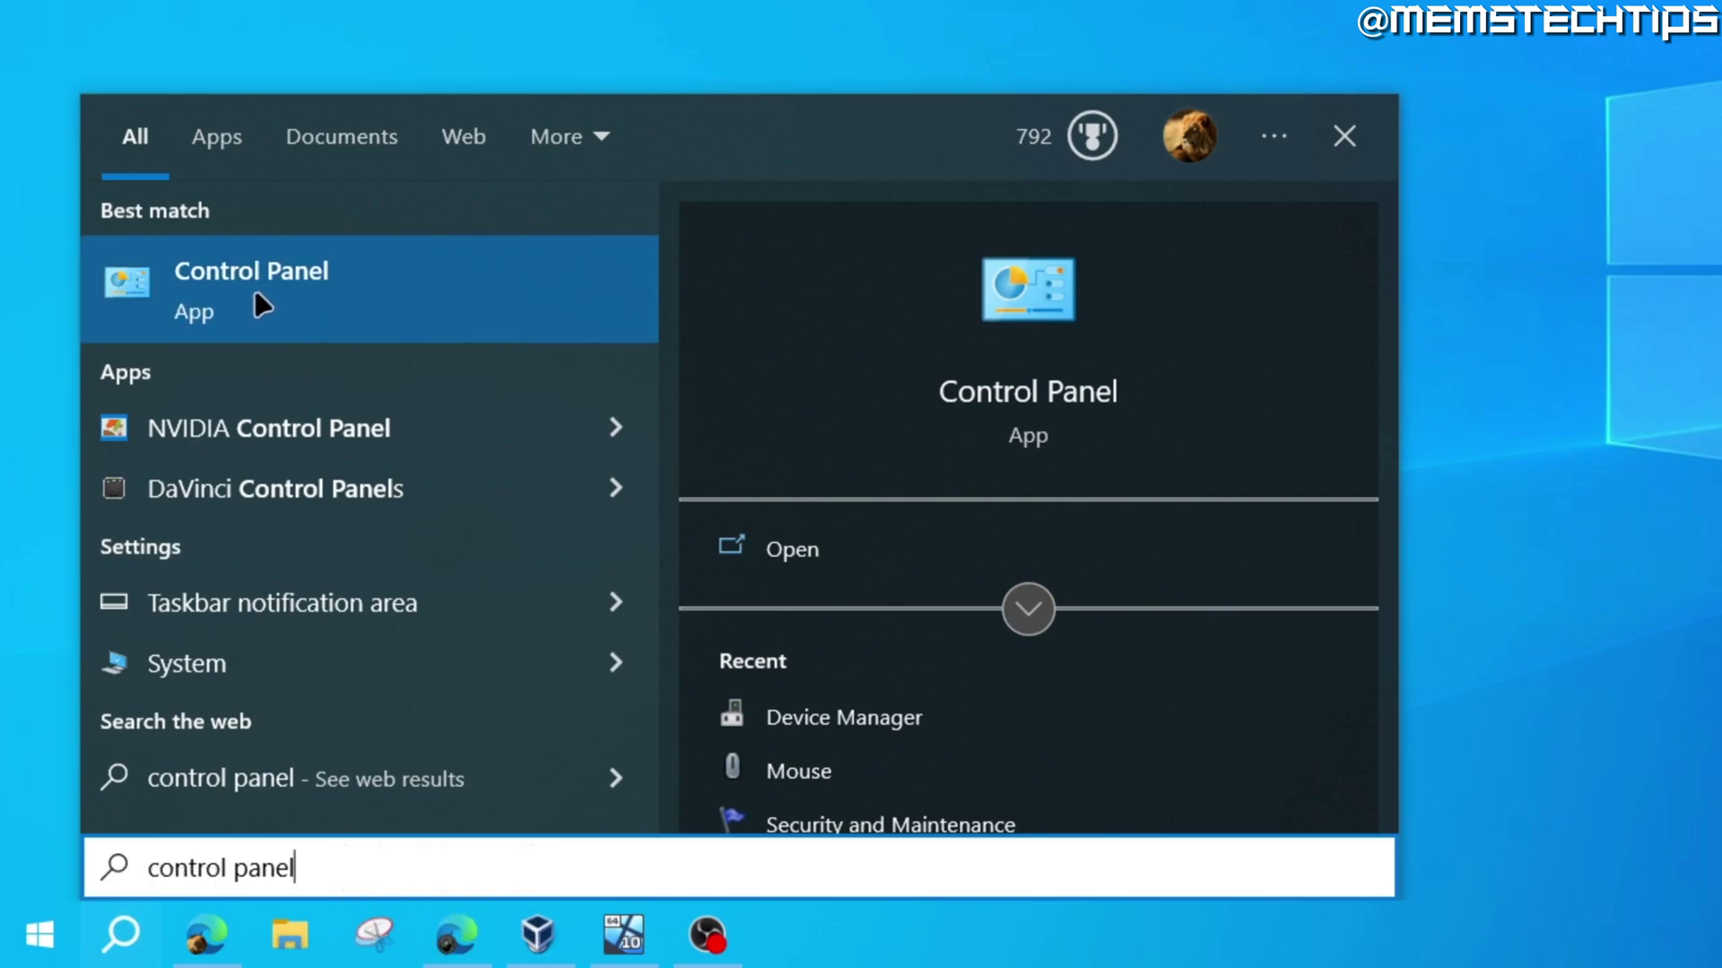
click(279, 306)
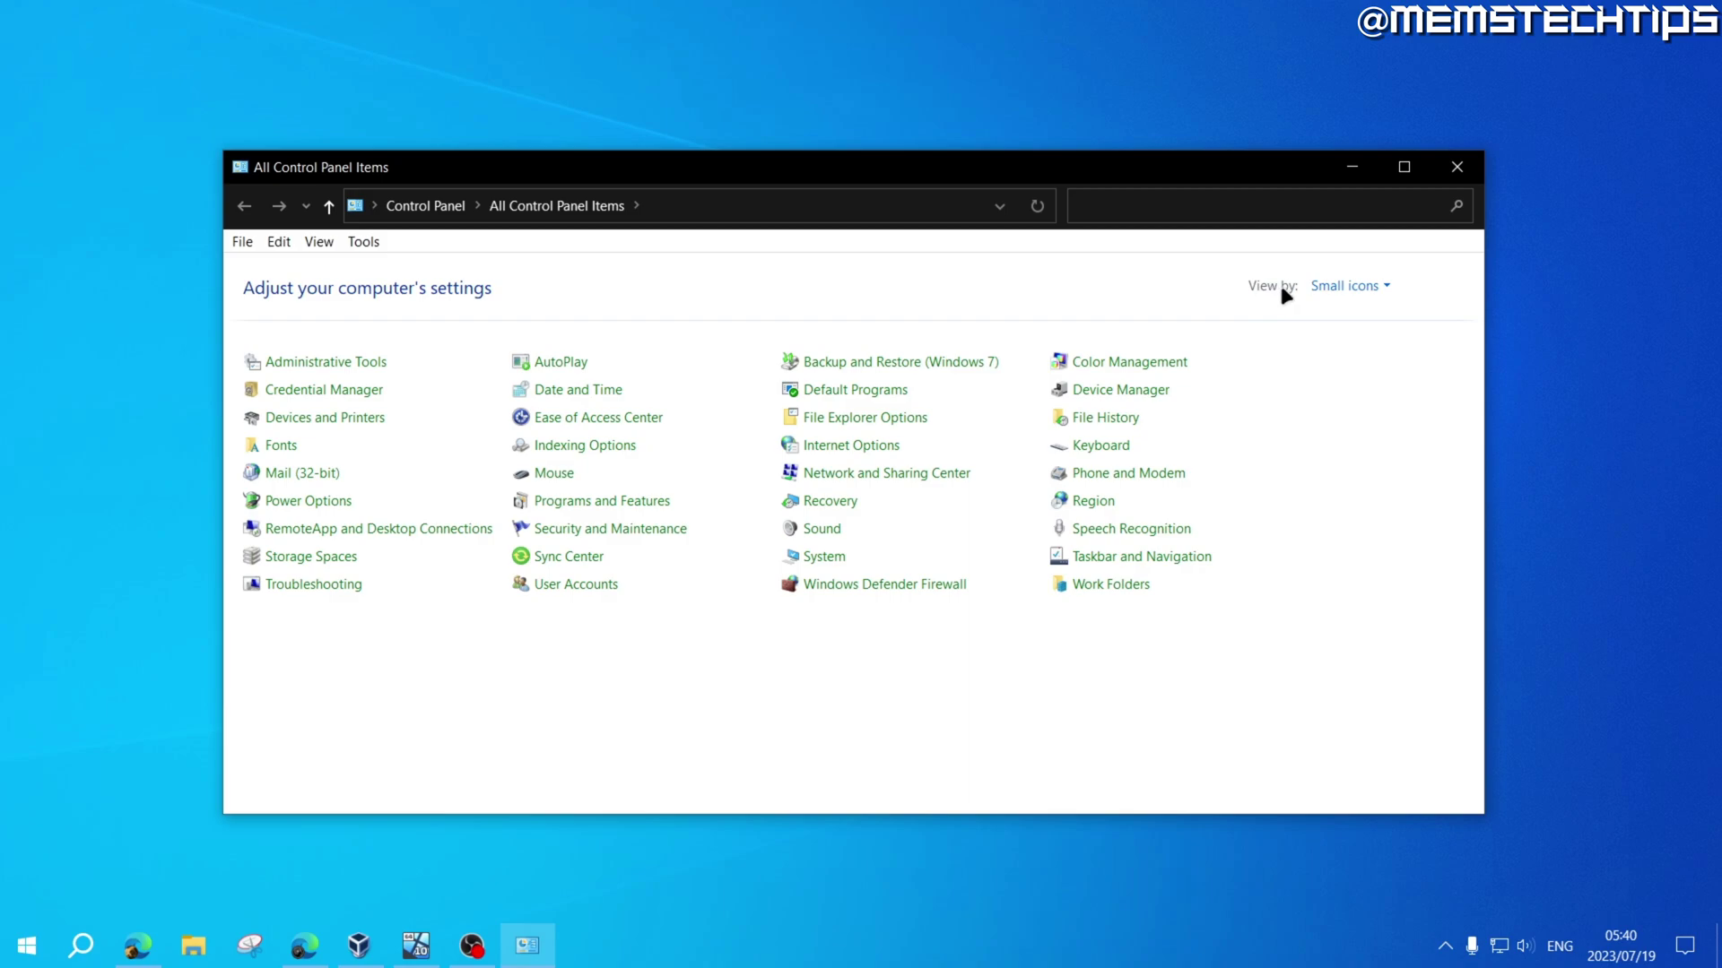
click(1347, 287)
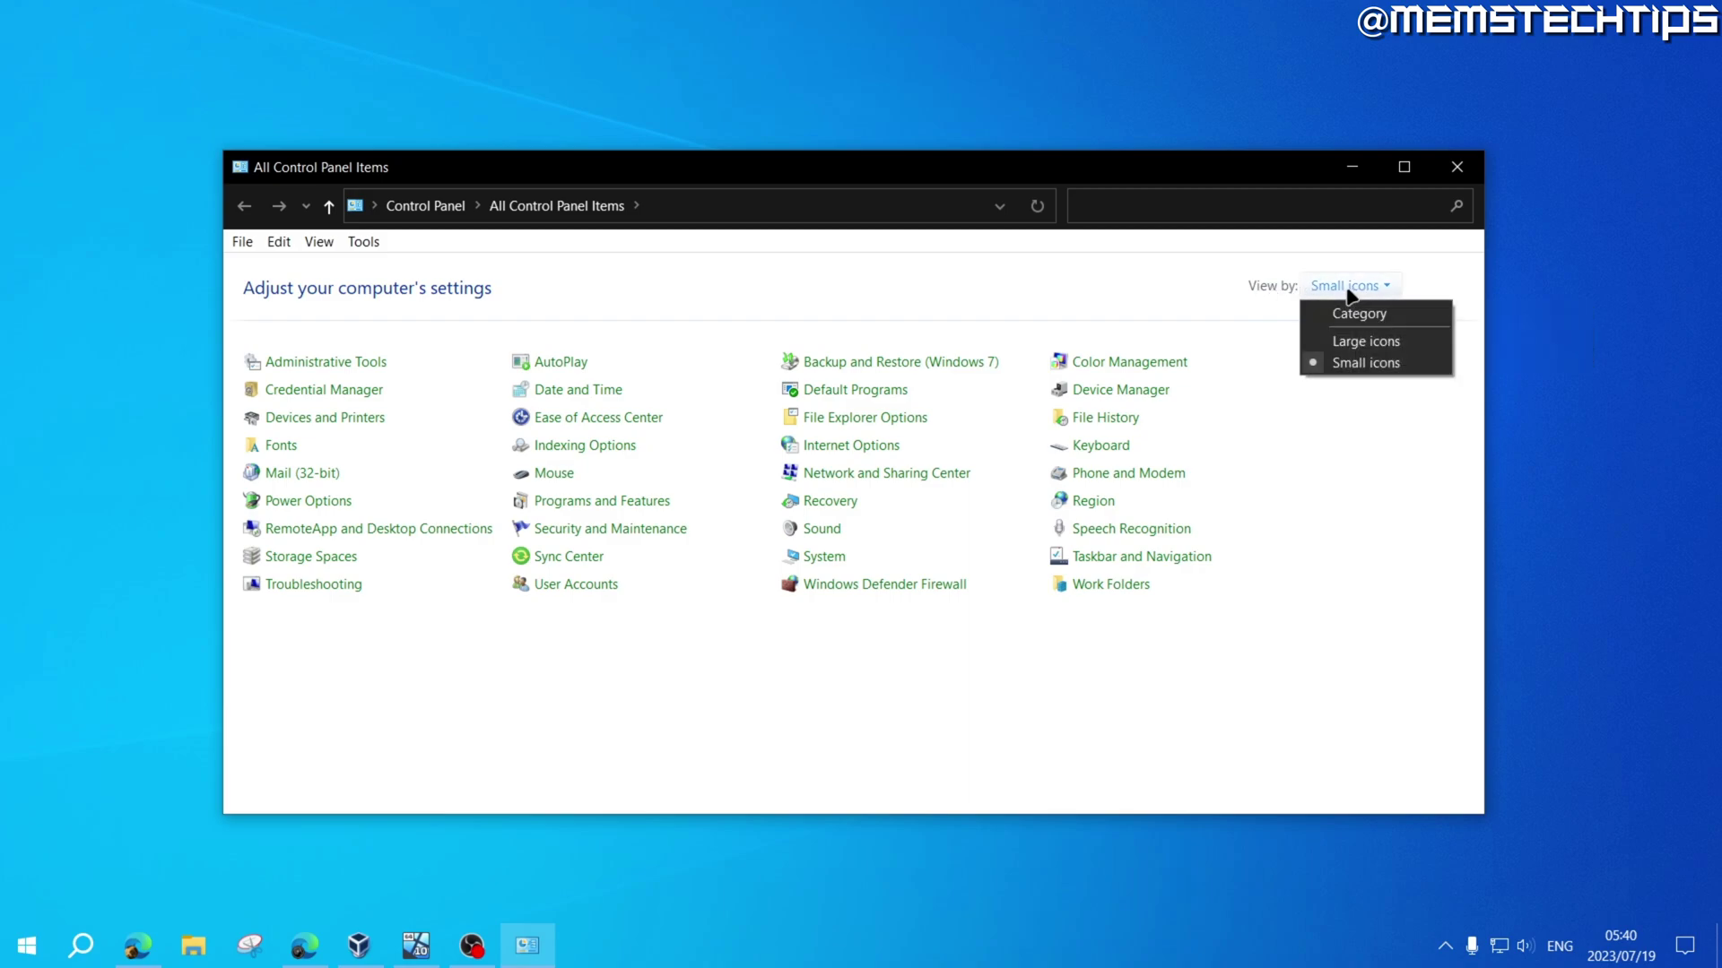
click(1369, 363)
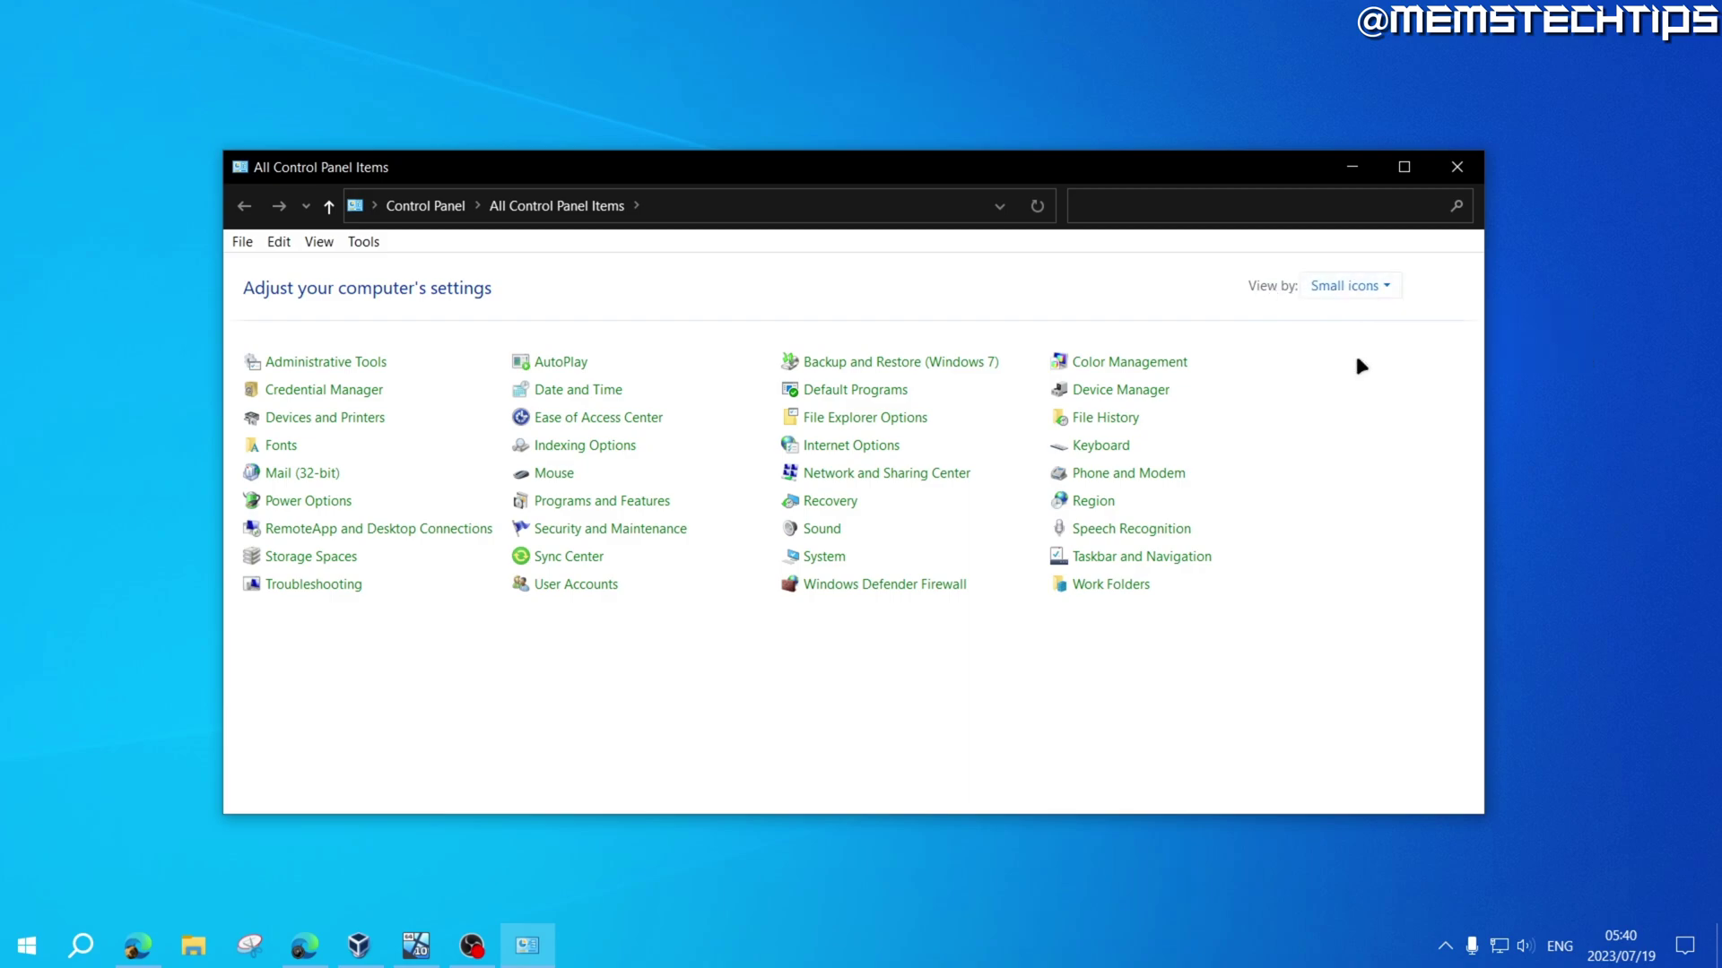
click(874, 480)
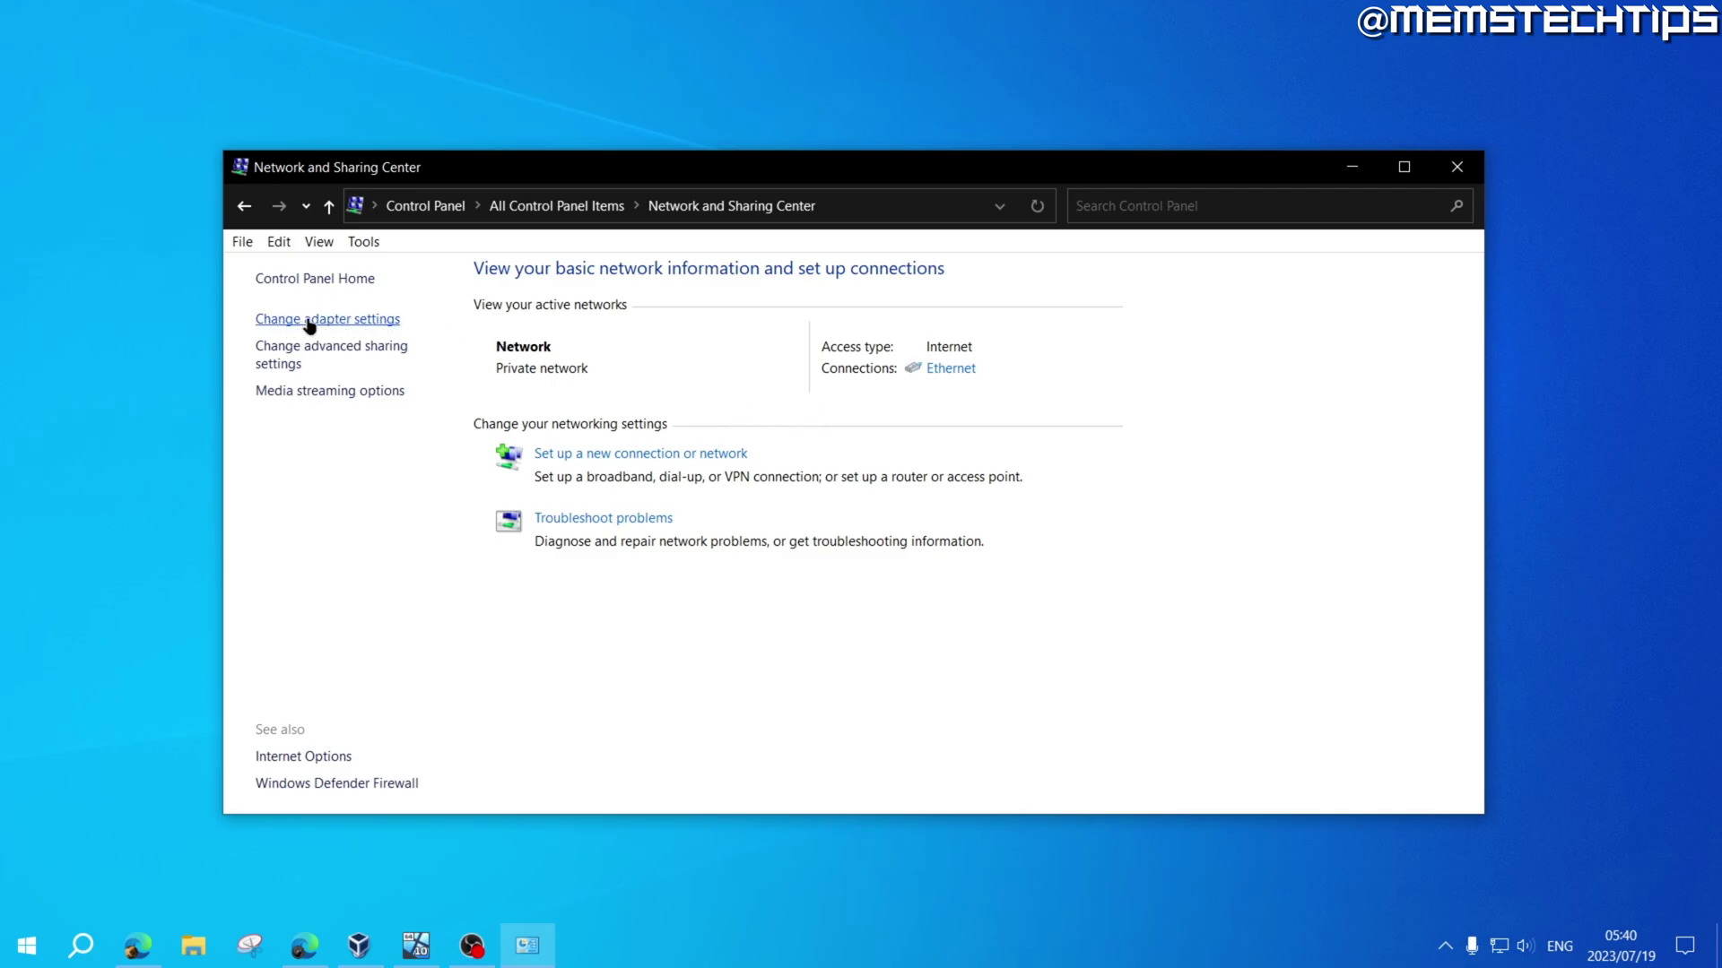
- Open the adapter list, inspect Ethernet 2 and Ethernet 3, then select the main Ethernet adapter
click(337, 323)
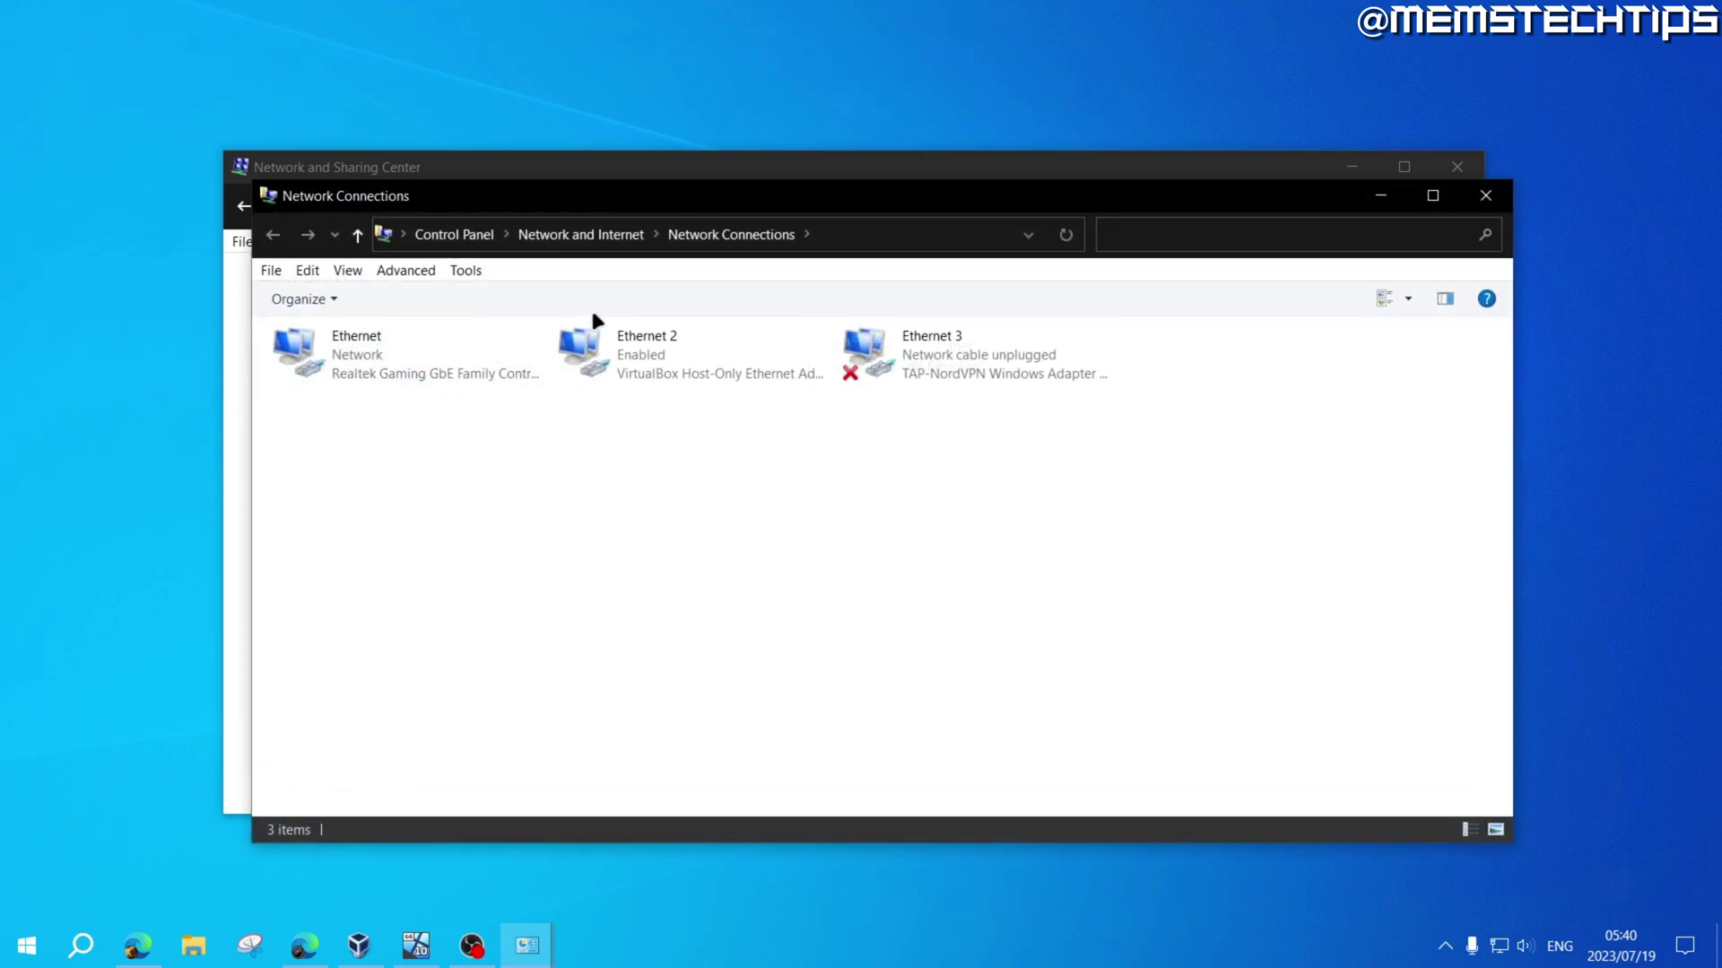
drag(572, 191, 565, 186)
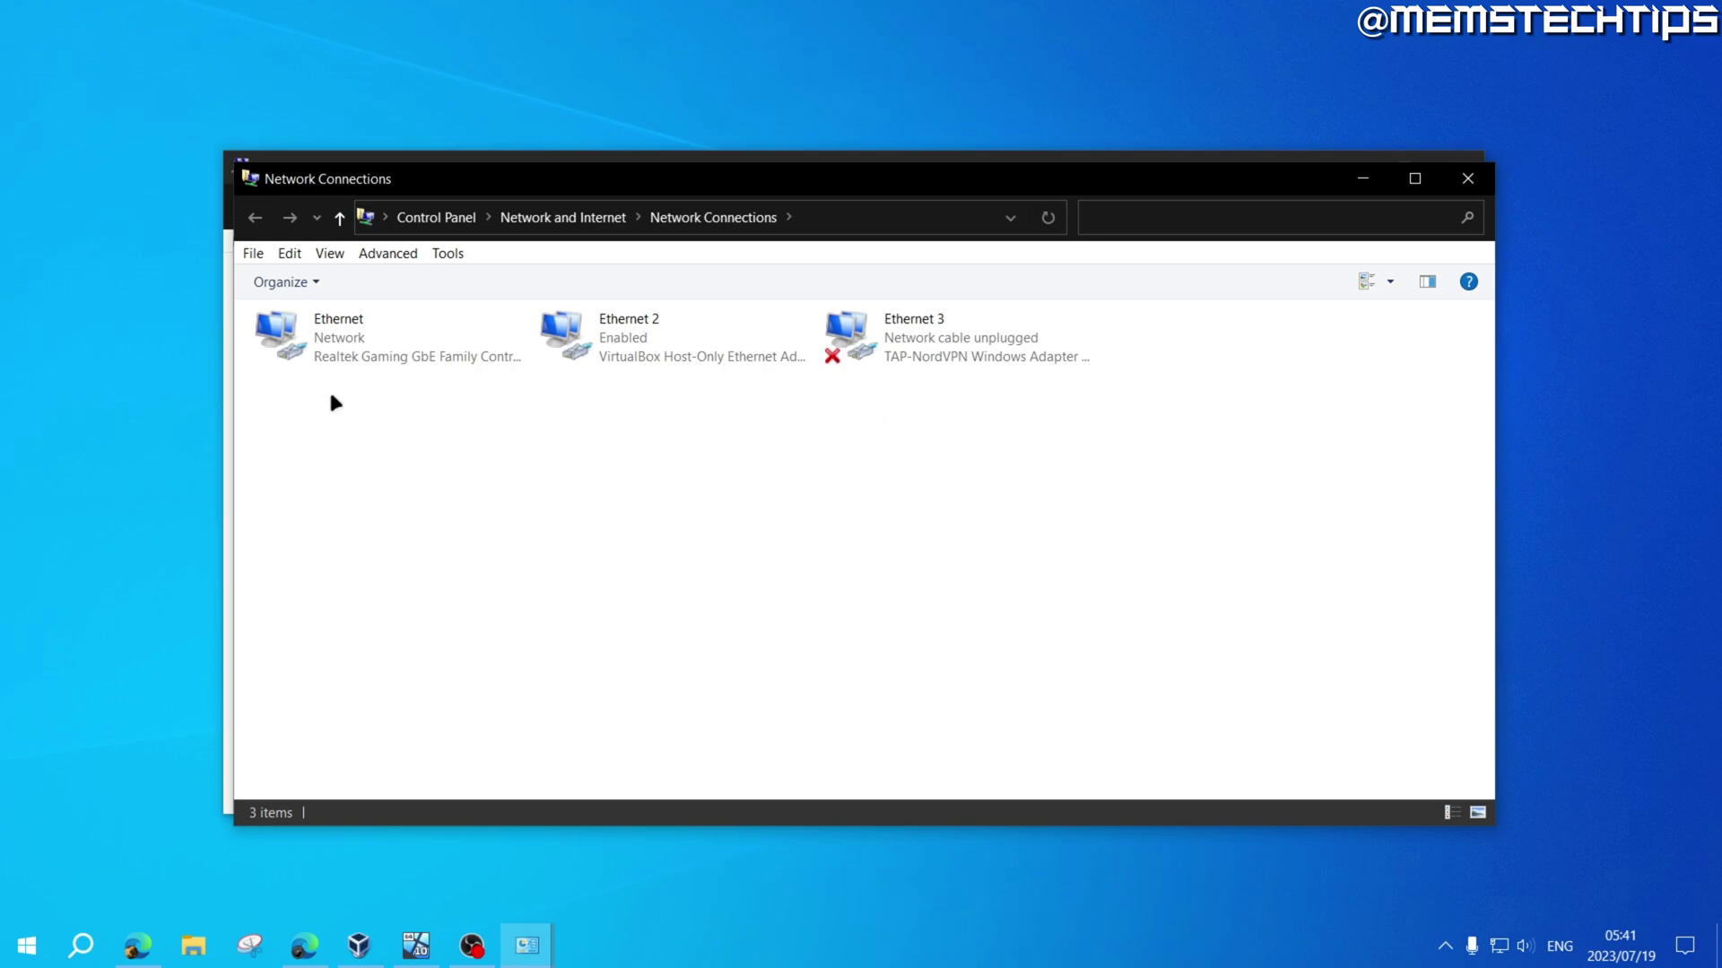
click(641, 362)
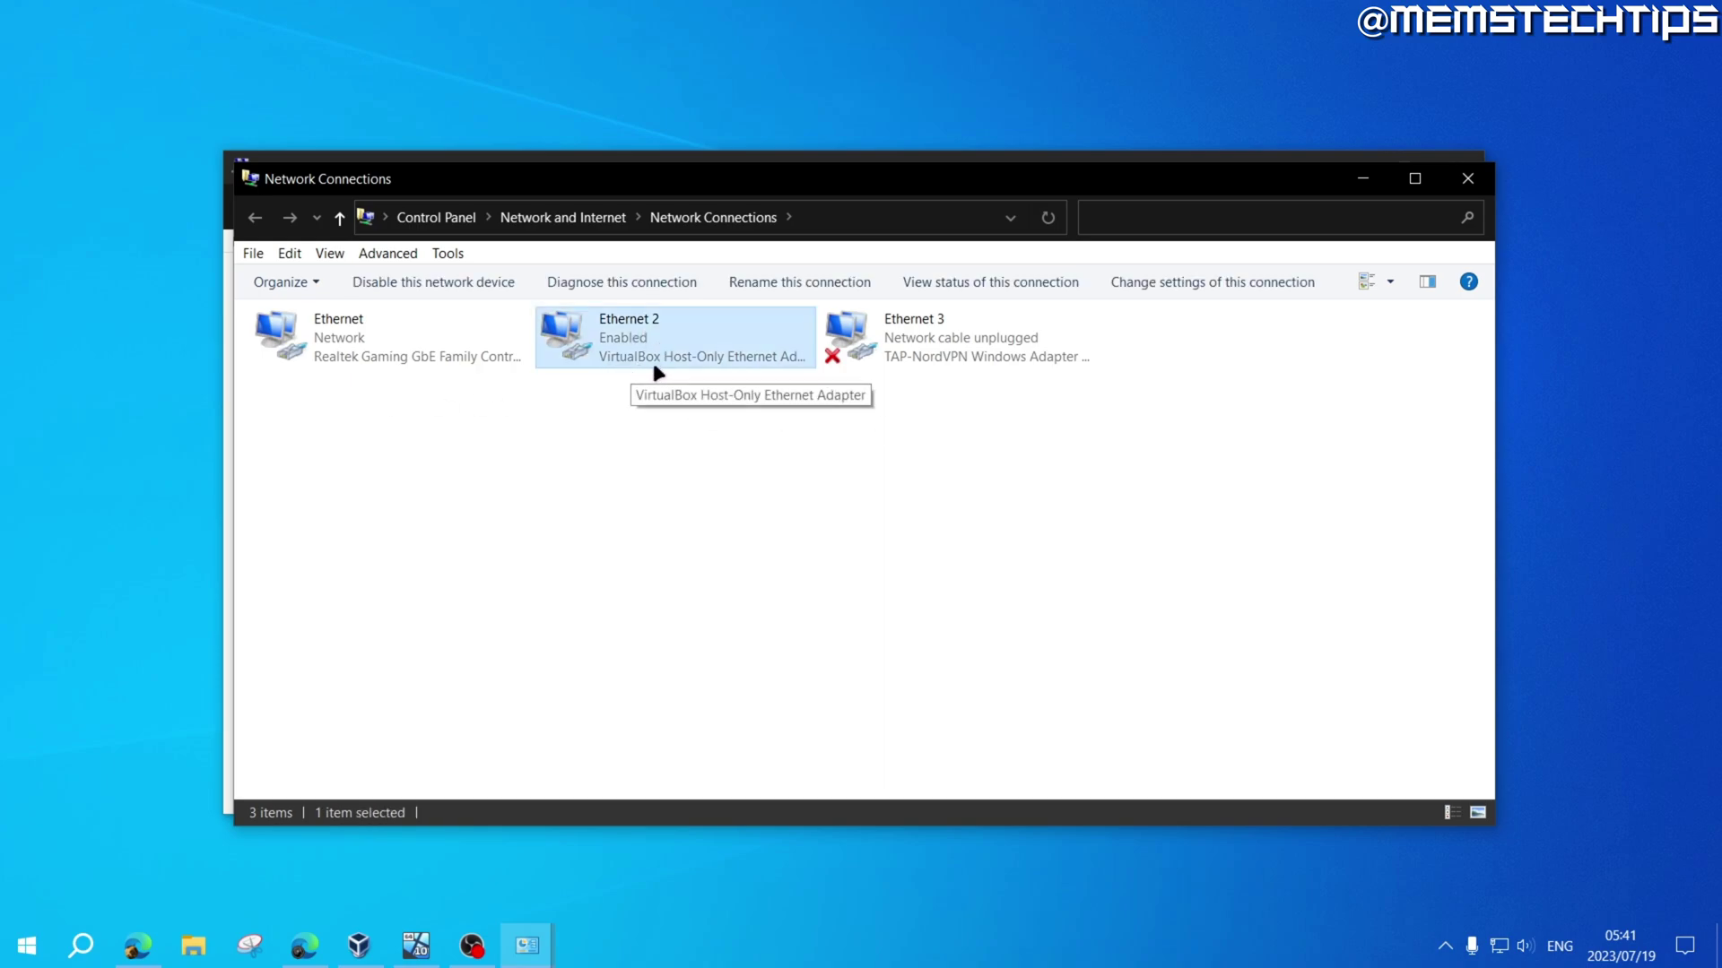
click(908, 332)
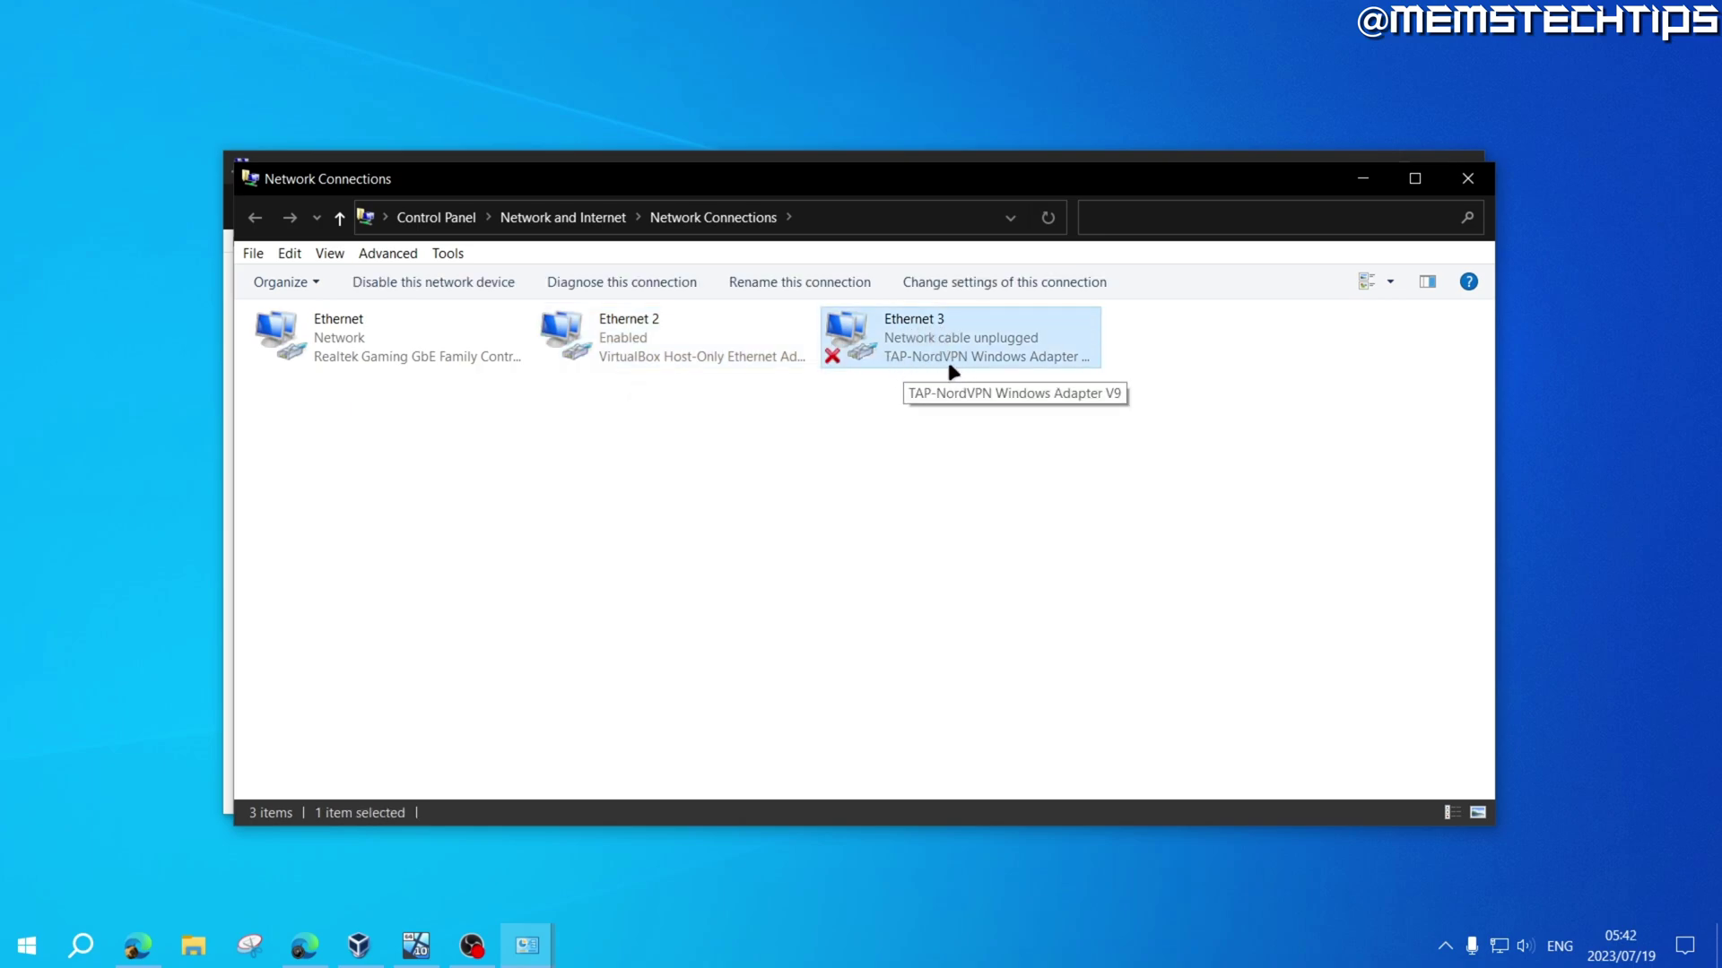
click(822, 388)
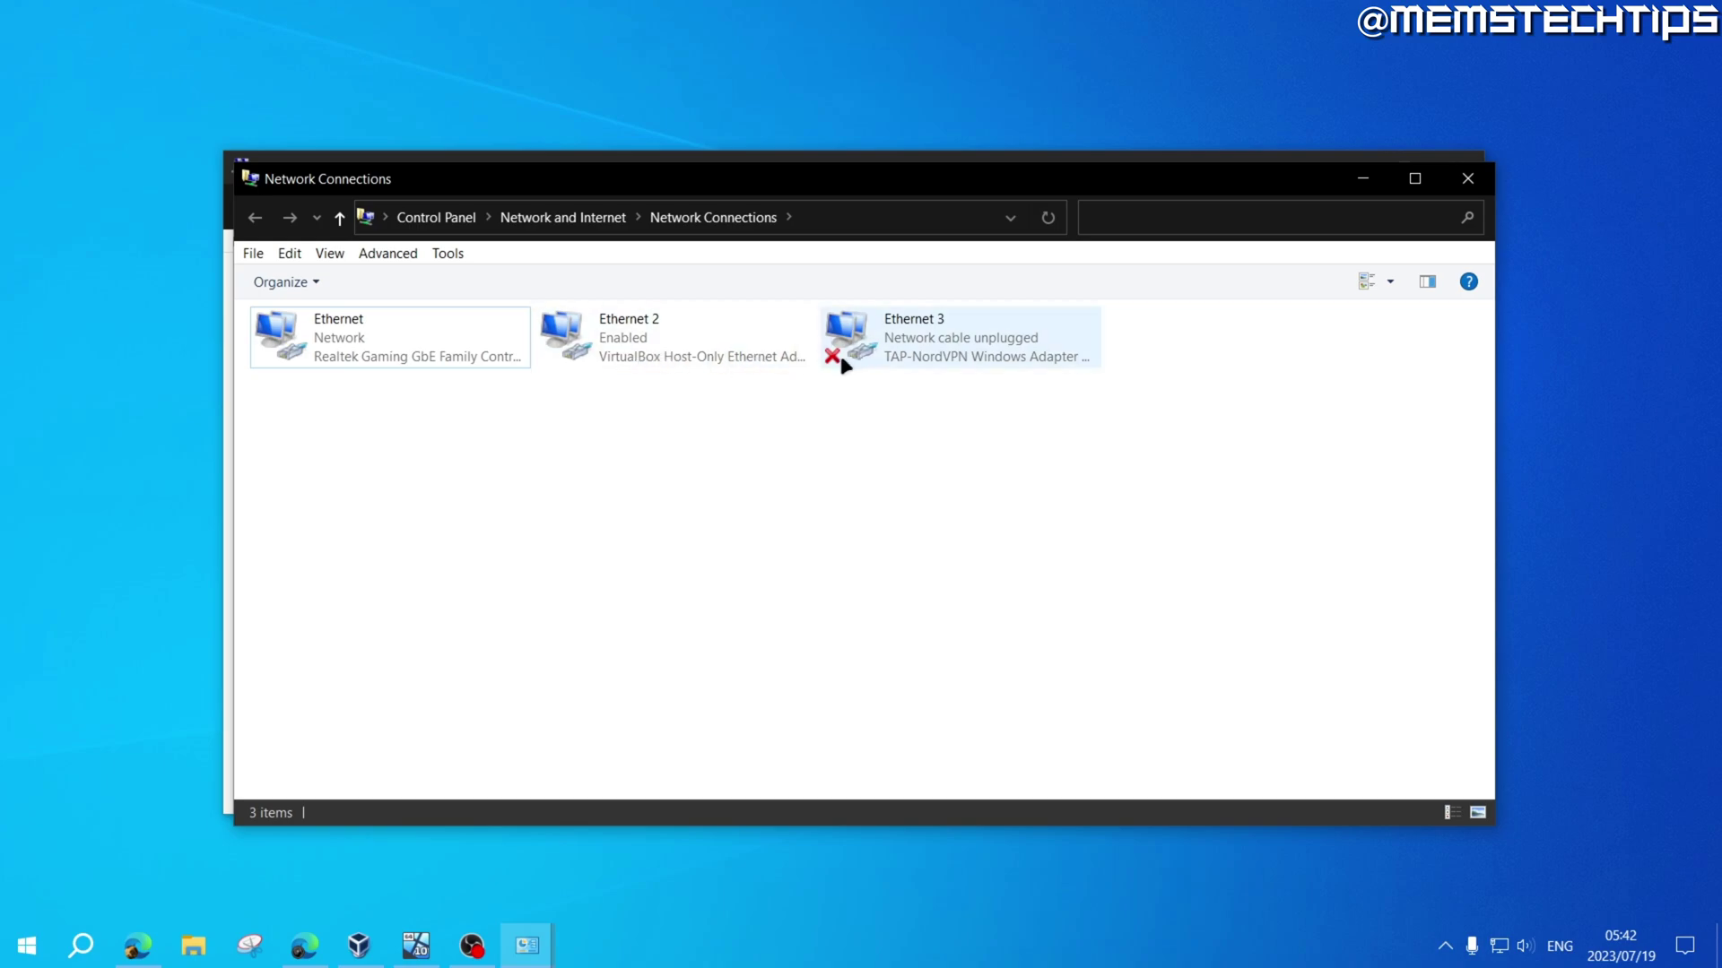
click(354, 347)
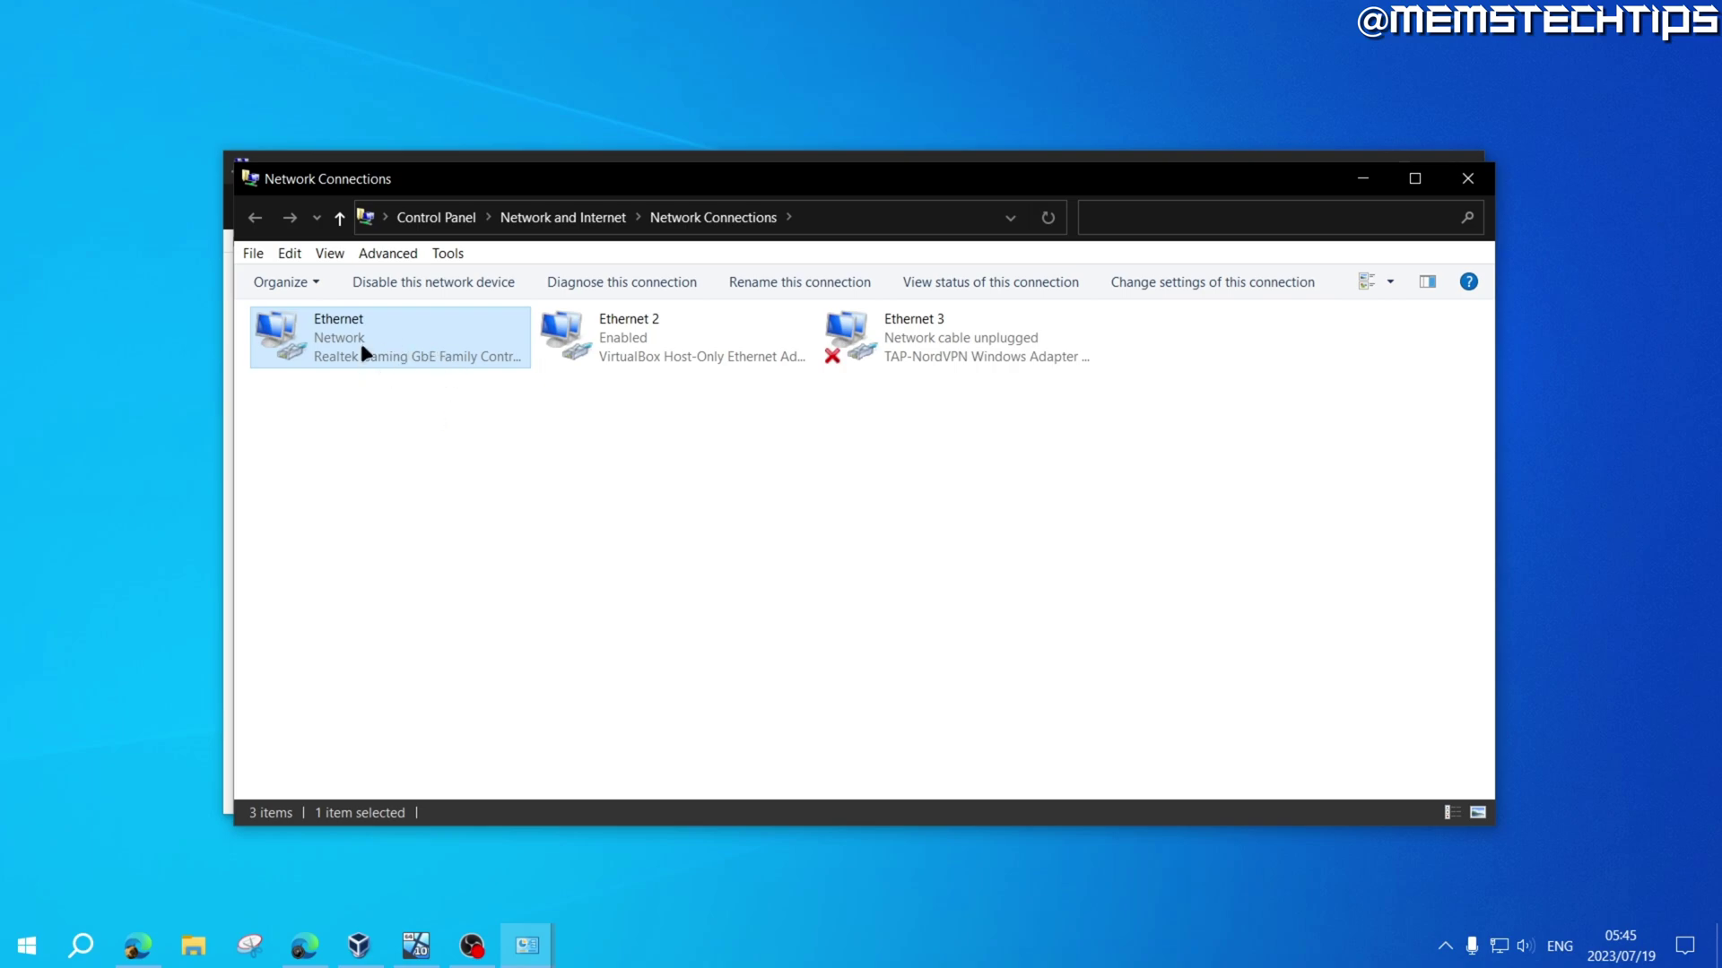
- Open the Ethernet adapter's status and its Network Connection Details
right_click(411, 331)
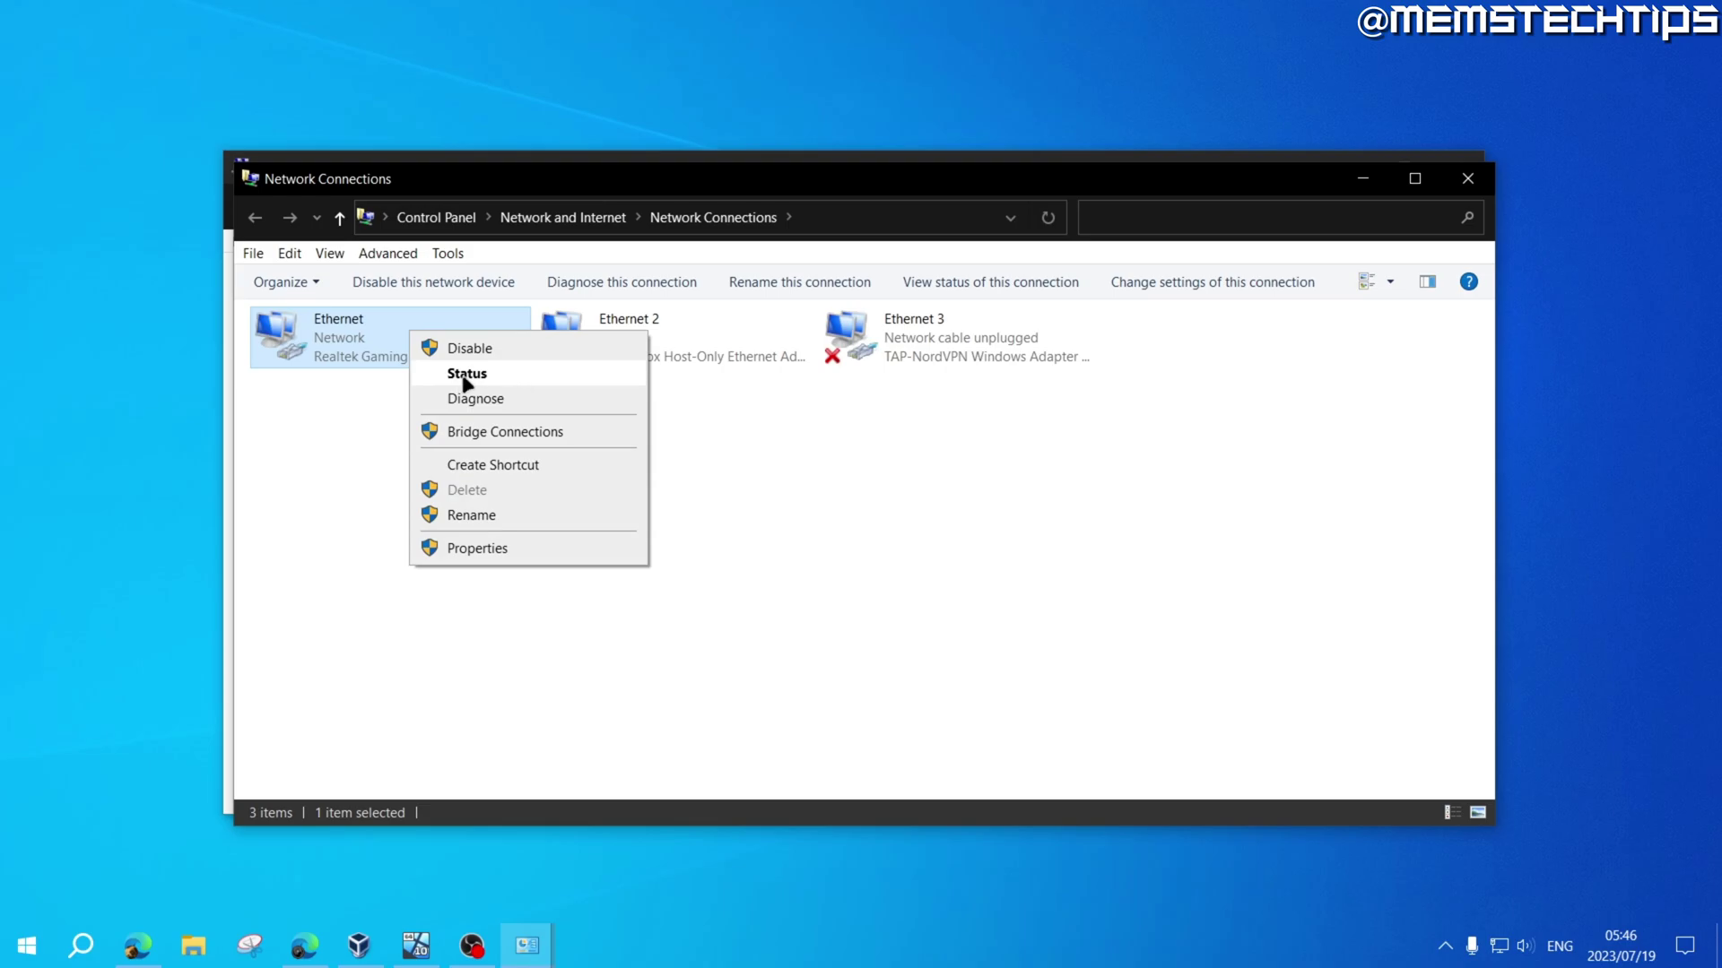
click(499, 383)
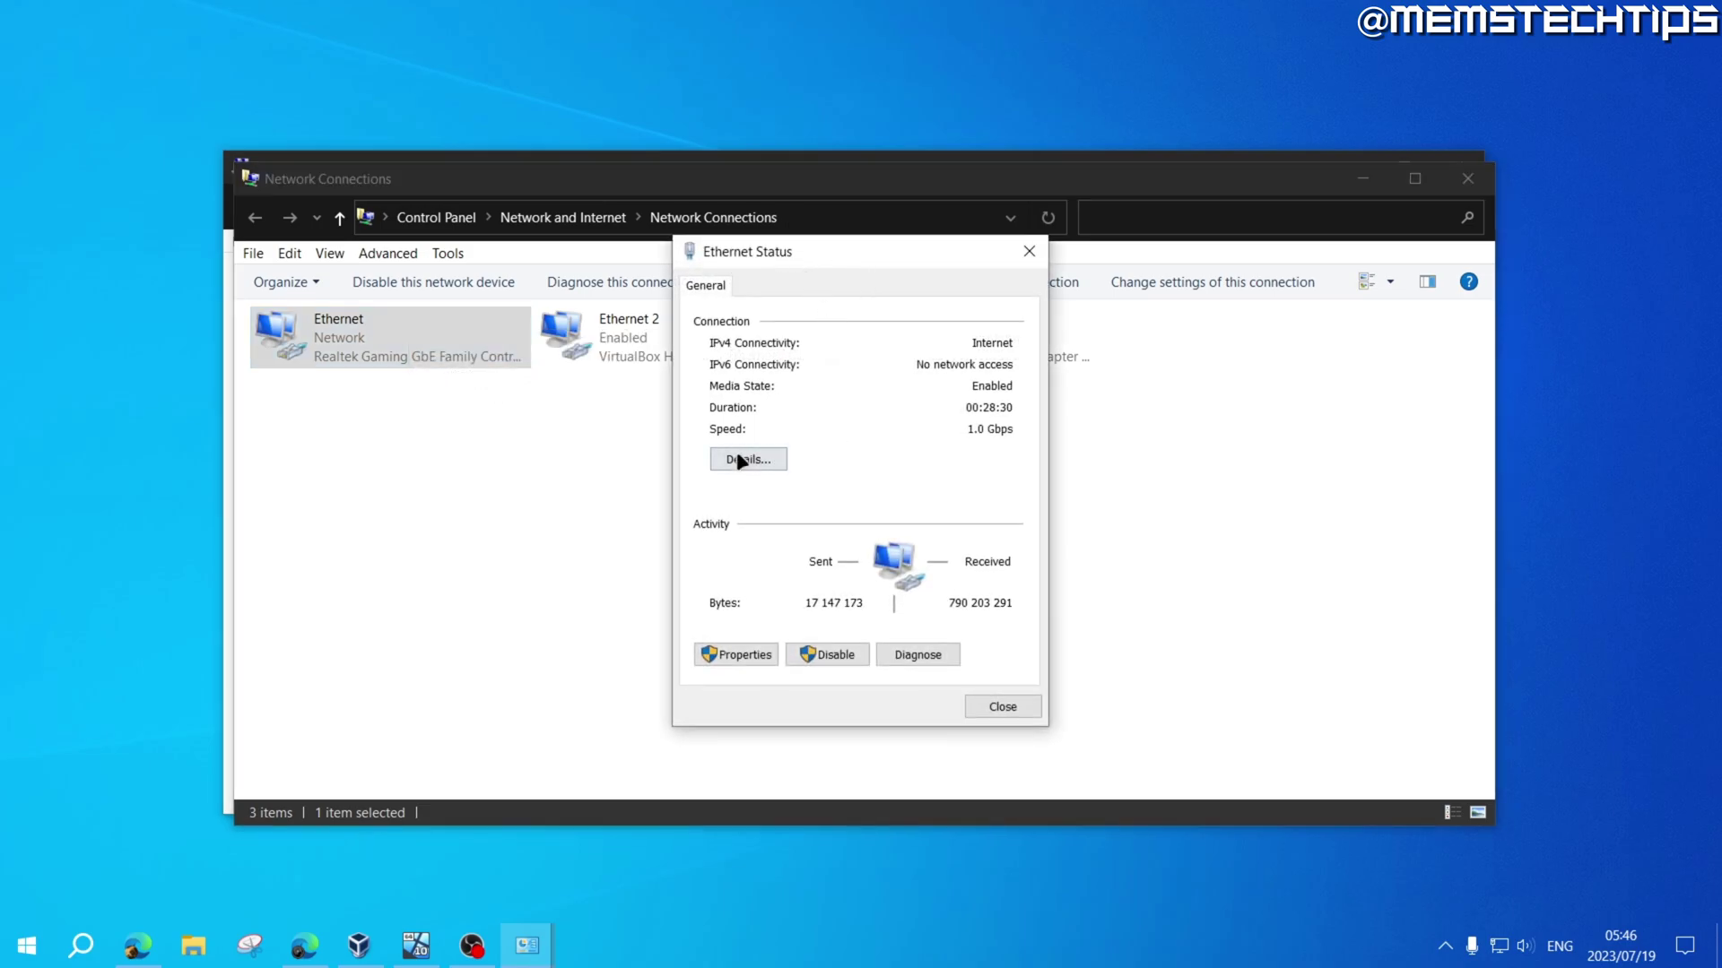
click(759, 463)
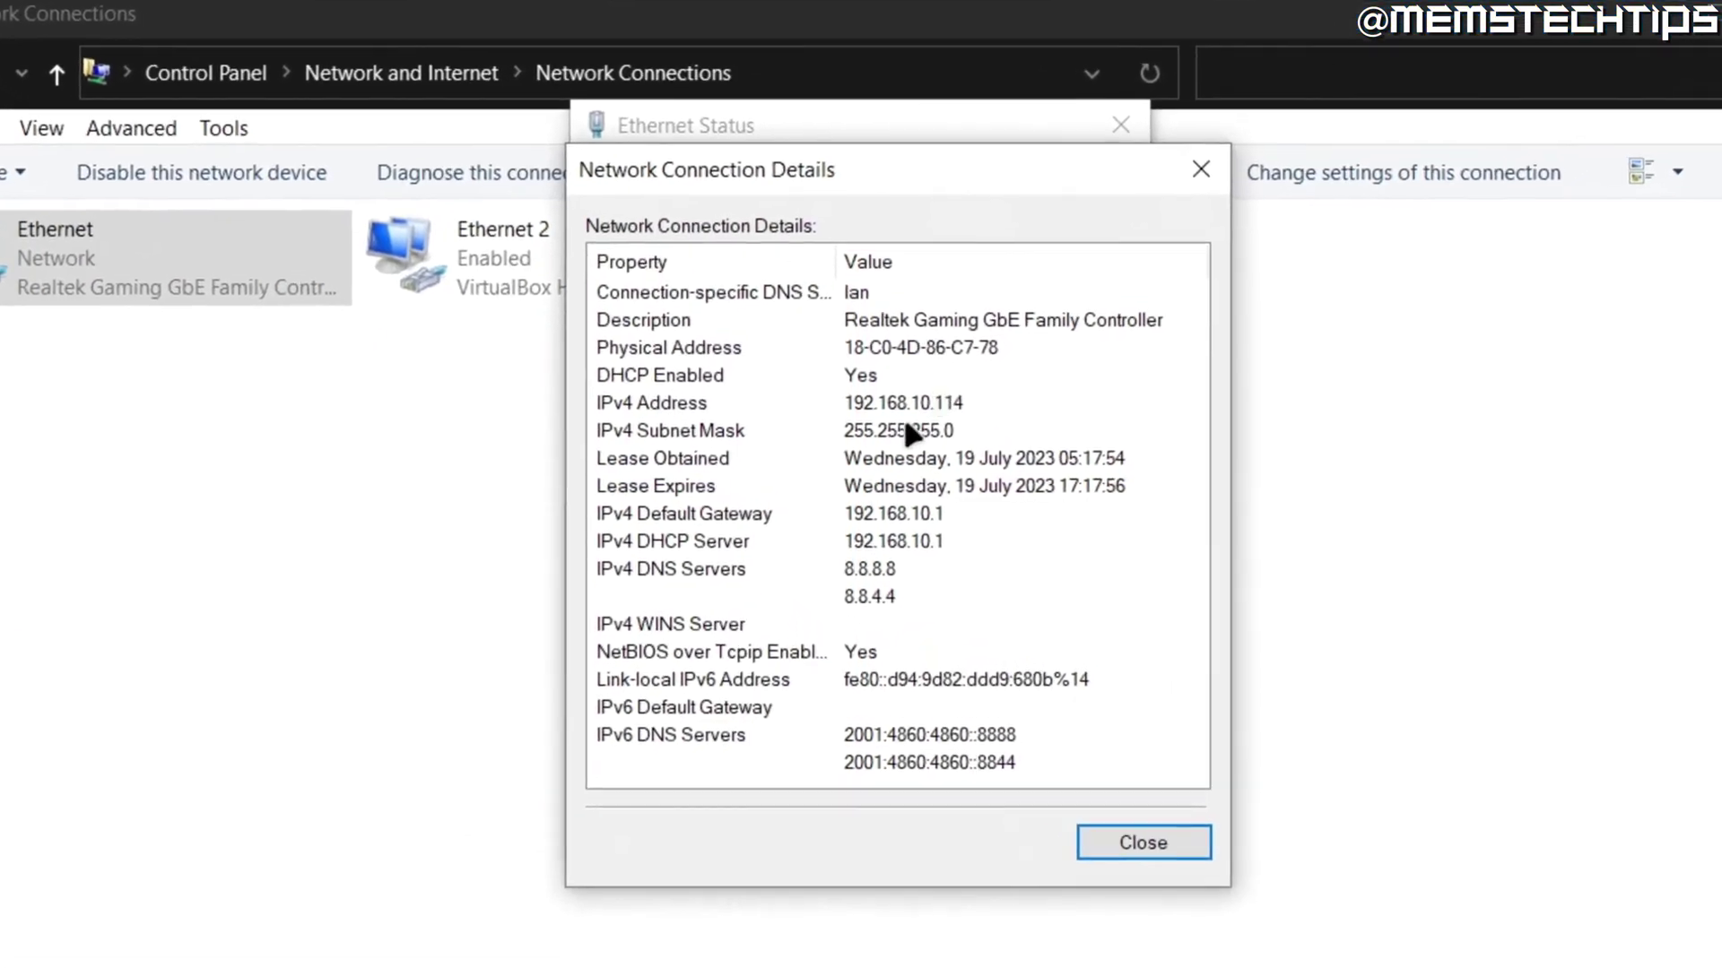
- Review the IPv4 Address 192.168.10.114, DHCP Enabled, Default Gateway and DHCP Server rows
click(647, 402)
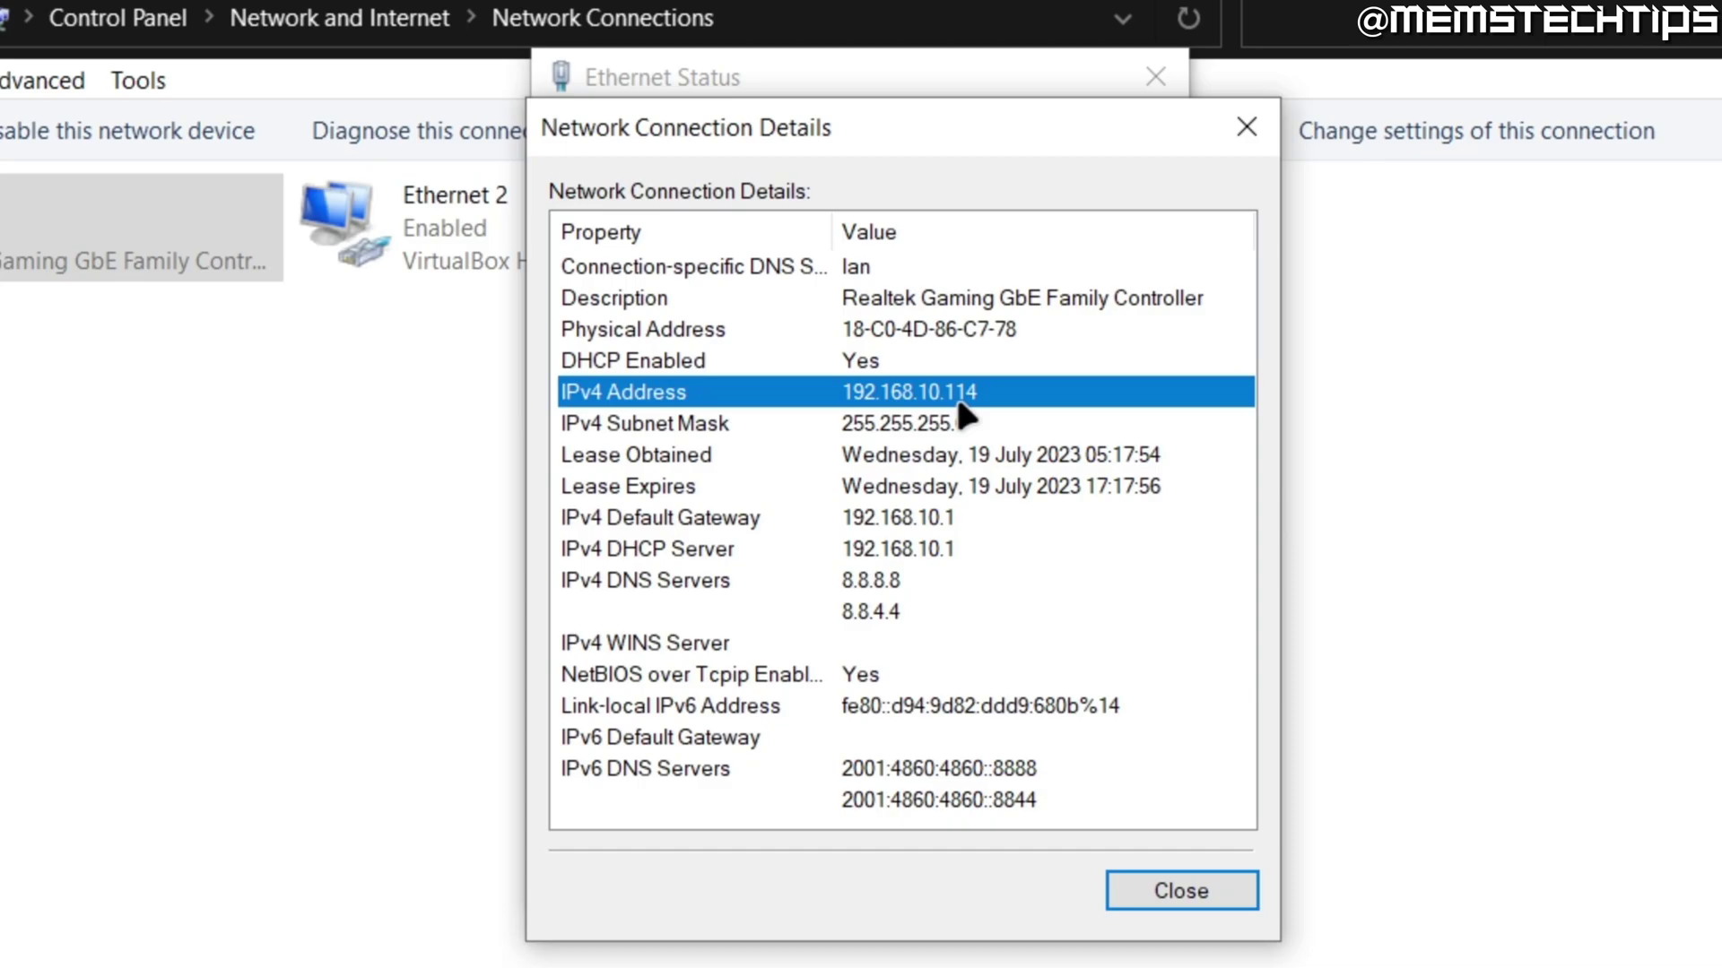
click(602, 369)
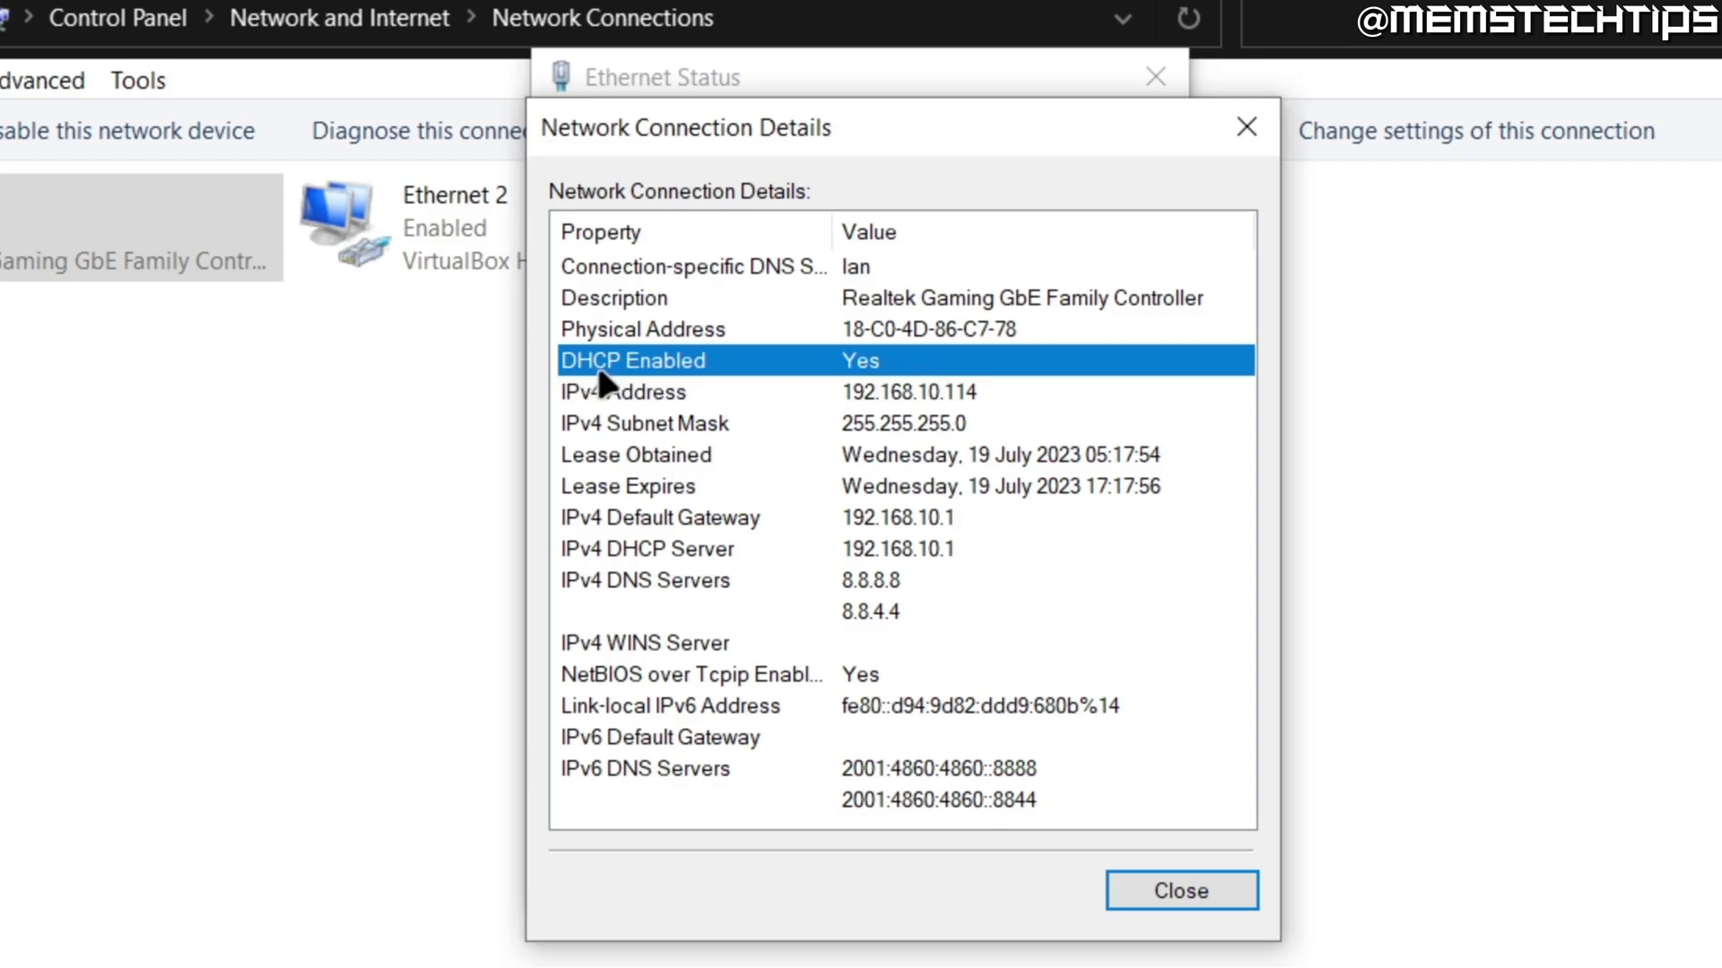
click(677, 392)
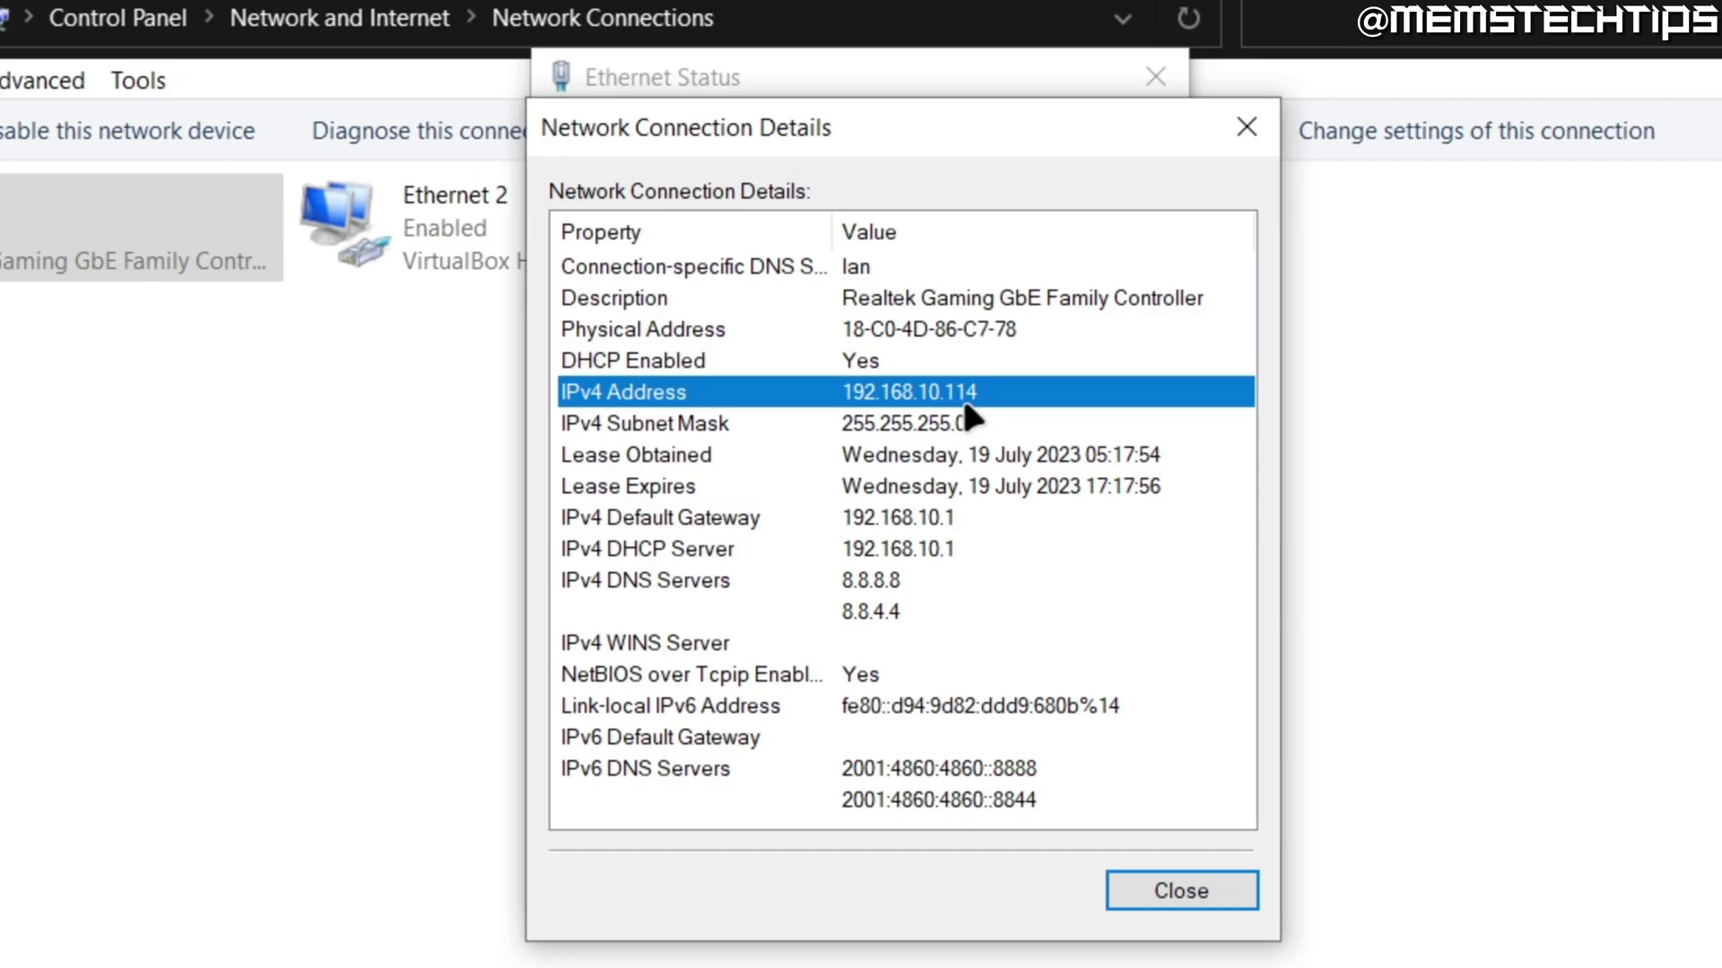
key(Up)
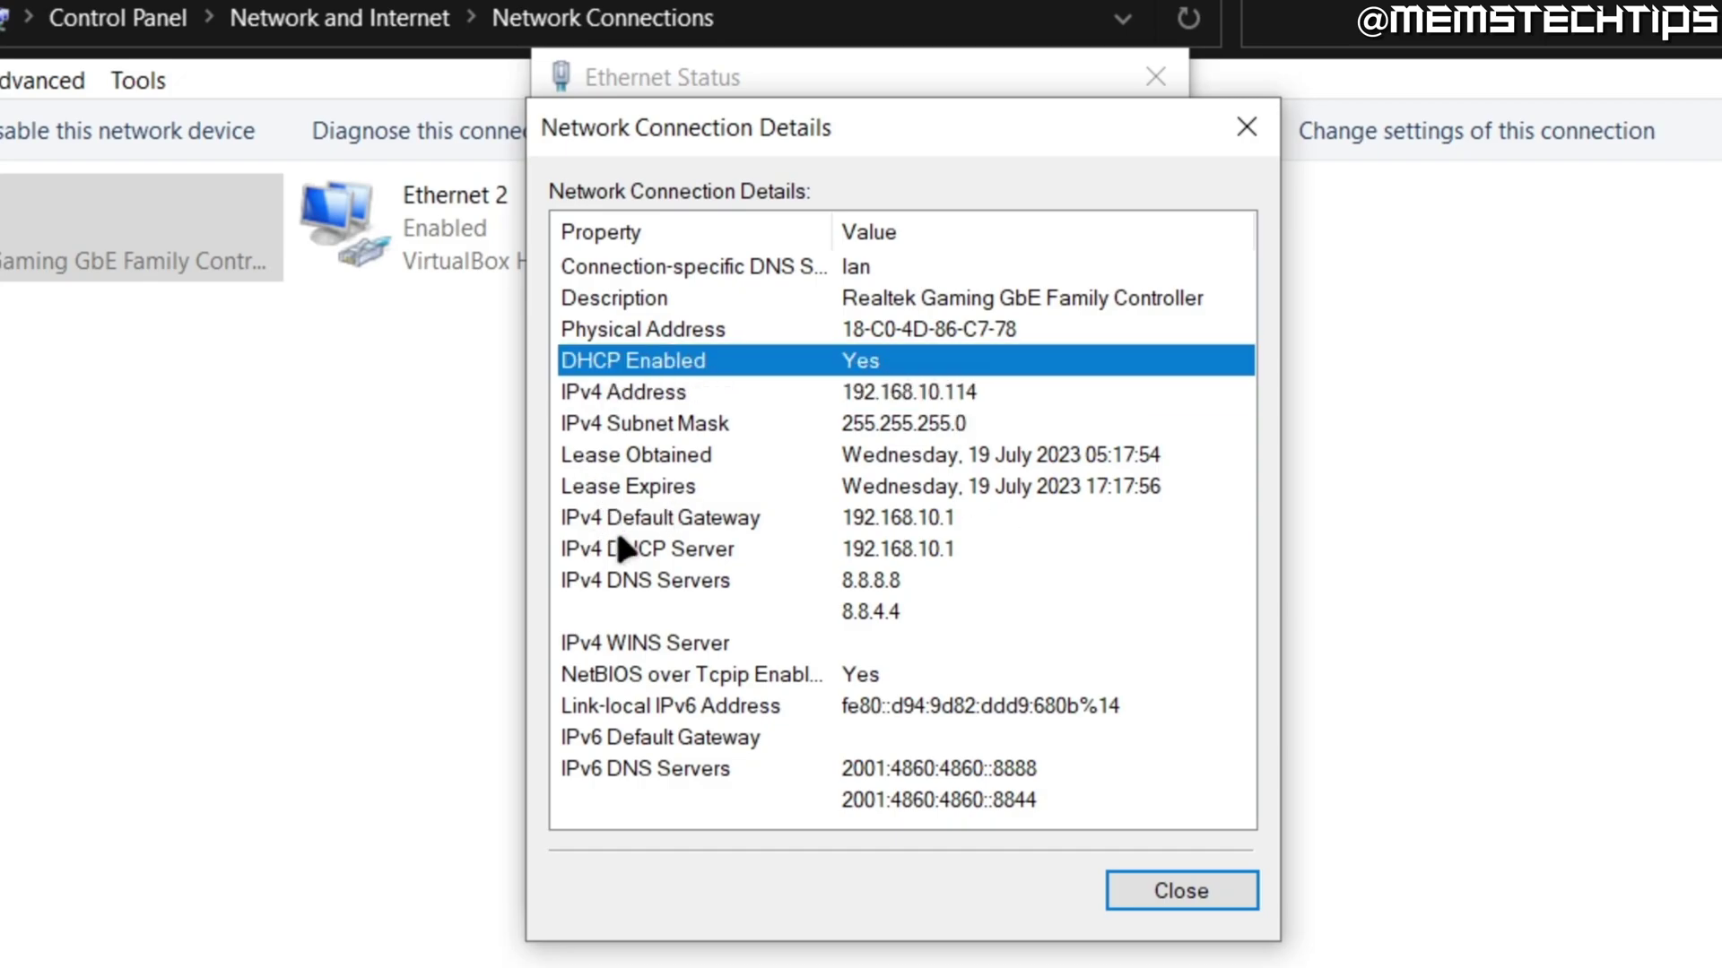
click(661, 517)
click(673, 548)
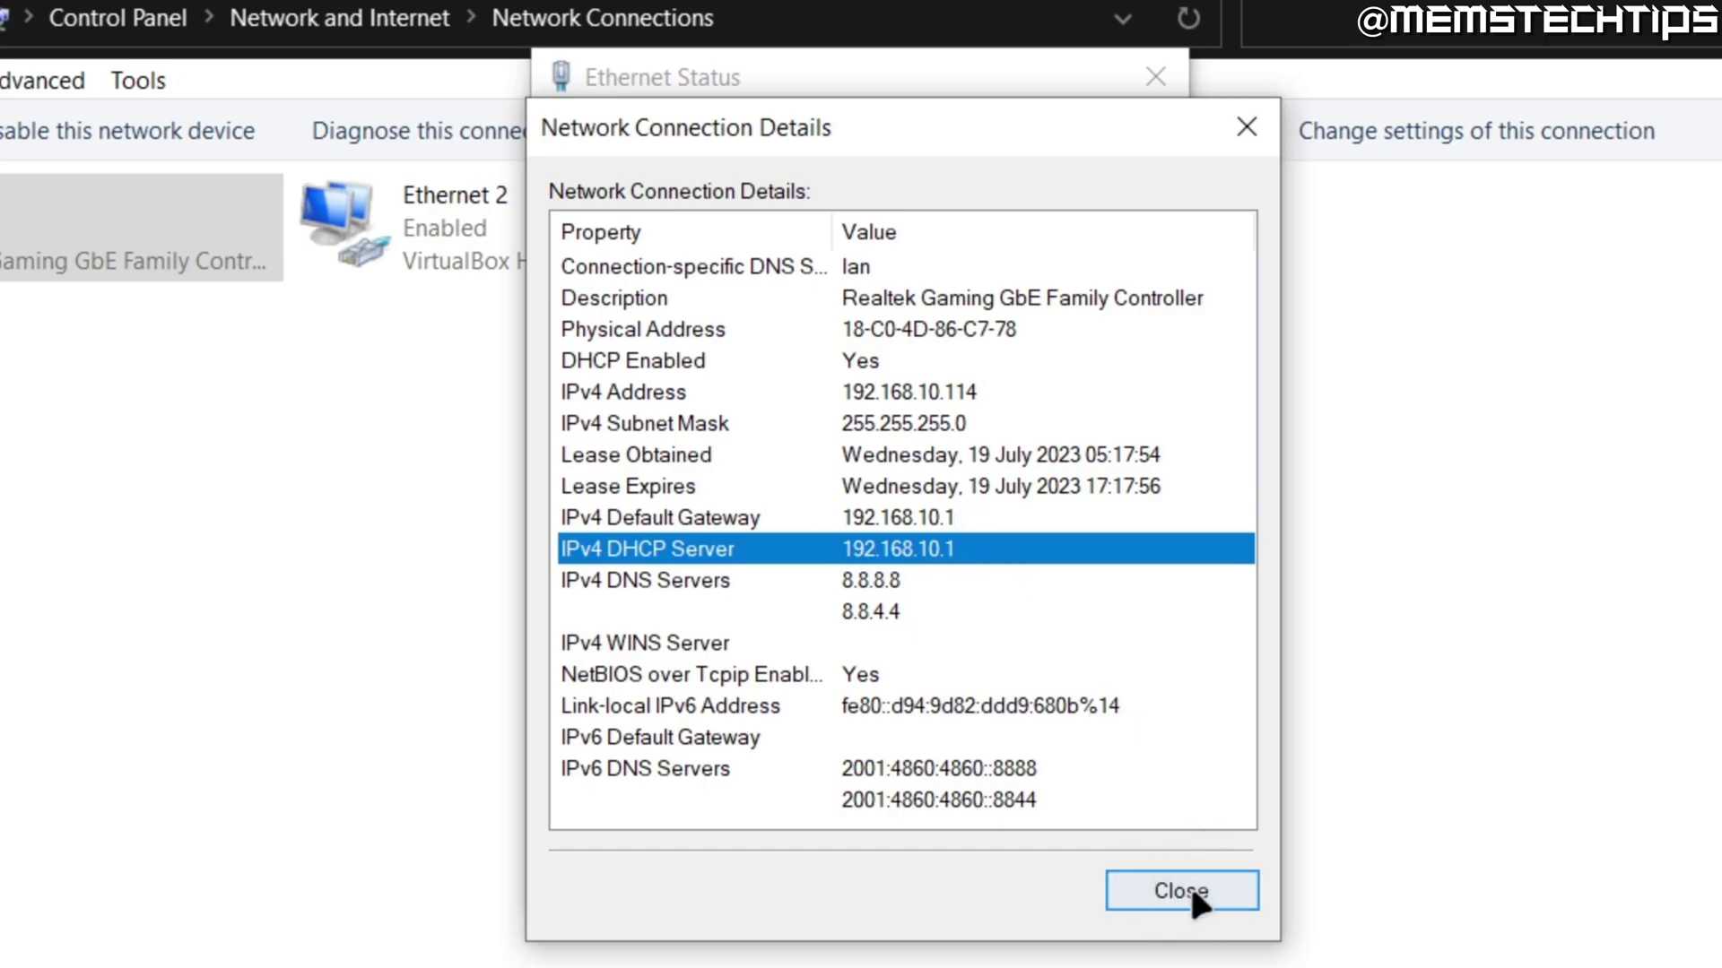
- Open the Ethernet adapter's Internet Protocol Version 4 (TCP/IPv4) properties, still set to automatic
click(1164, 887)
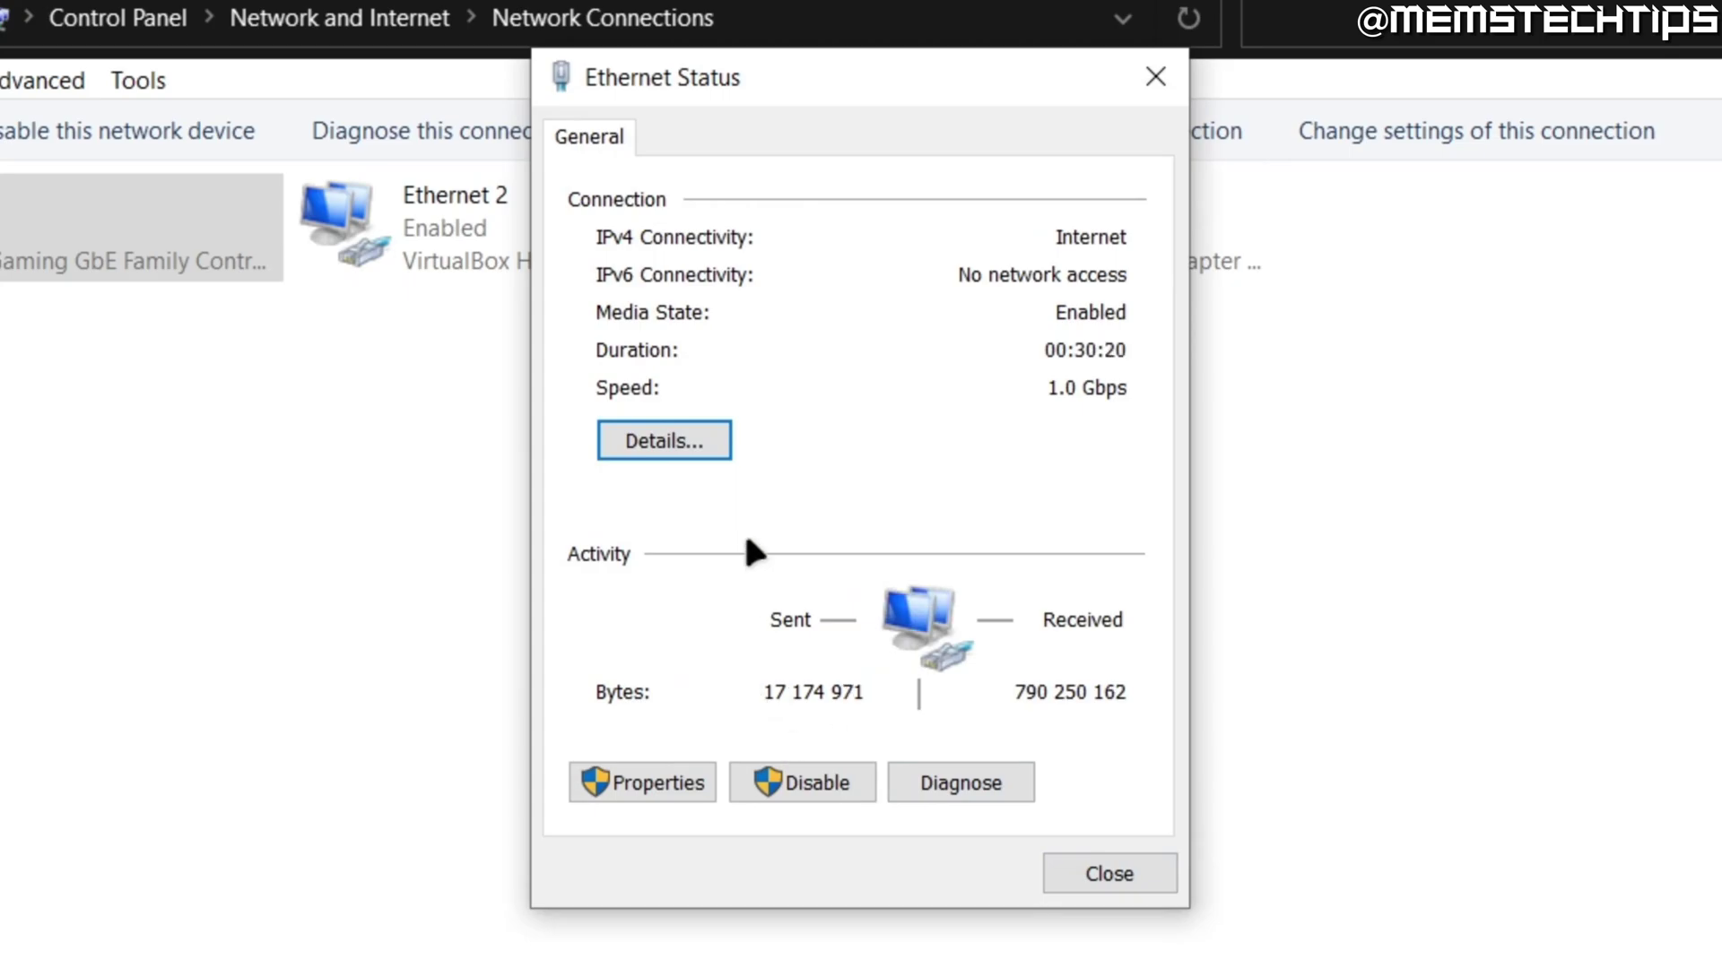
click(641, 786)
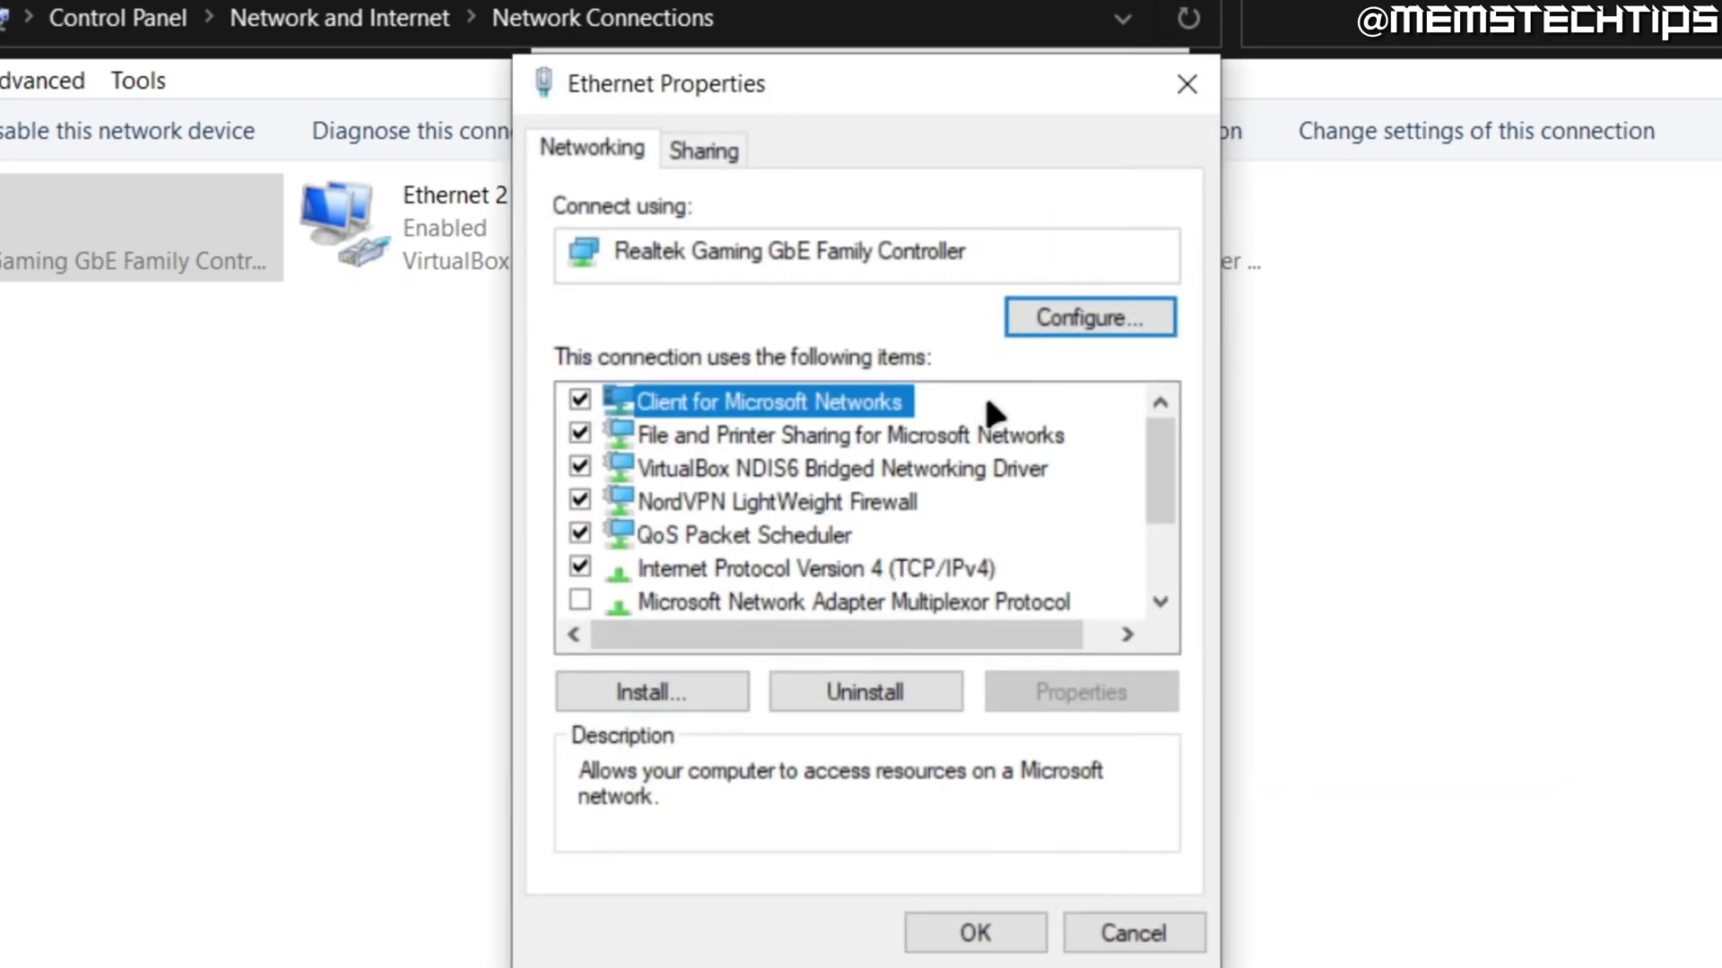
drag(1166, 457, 1157, 498)
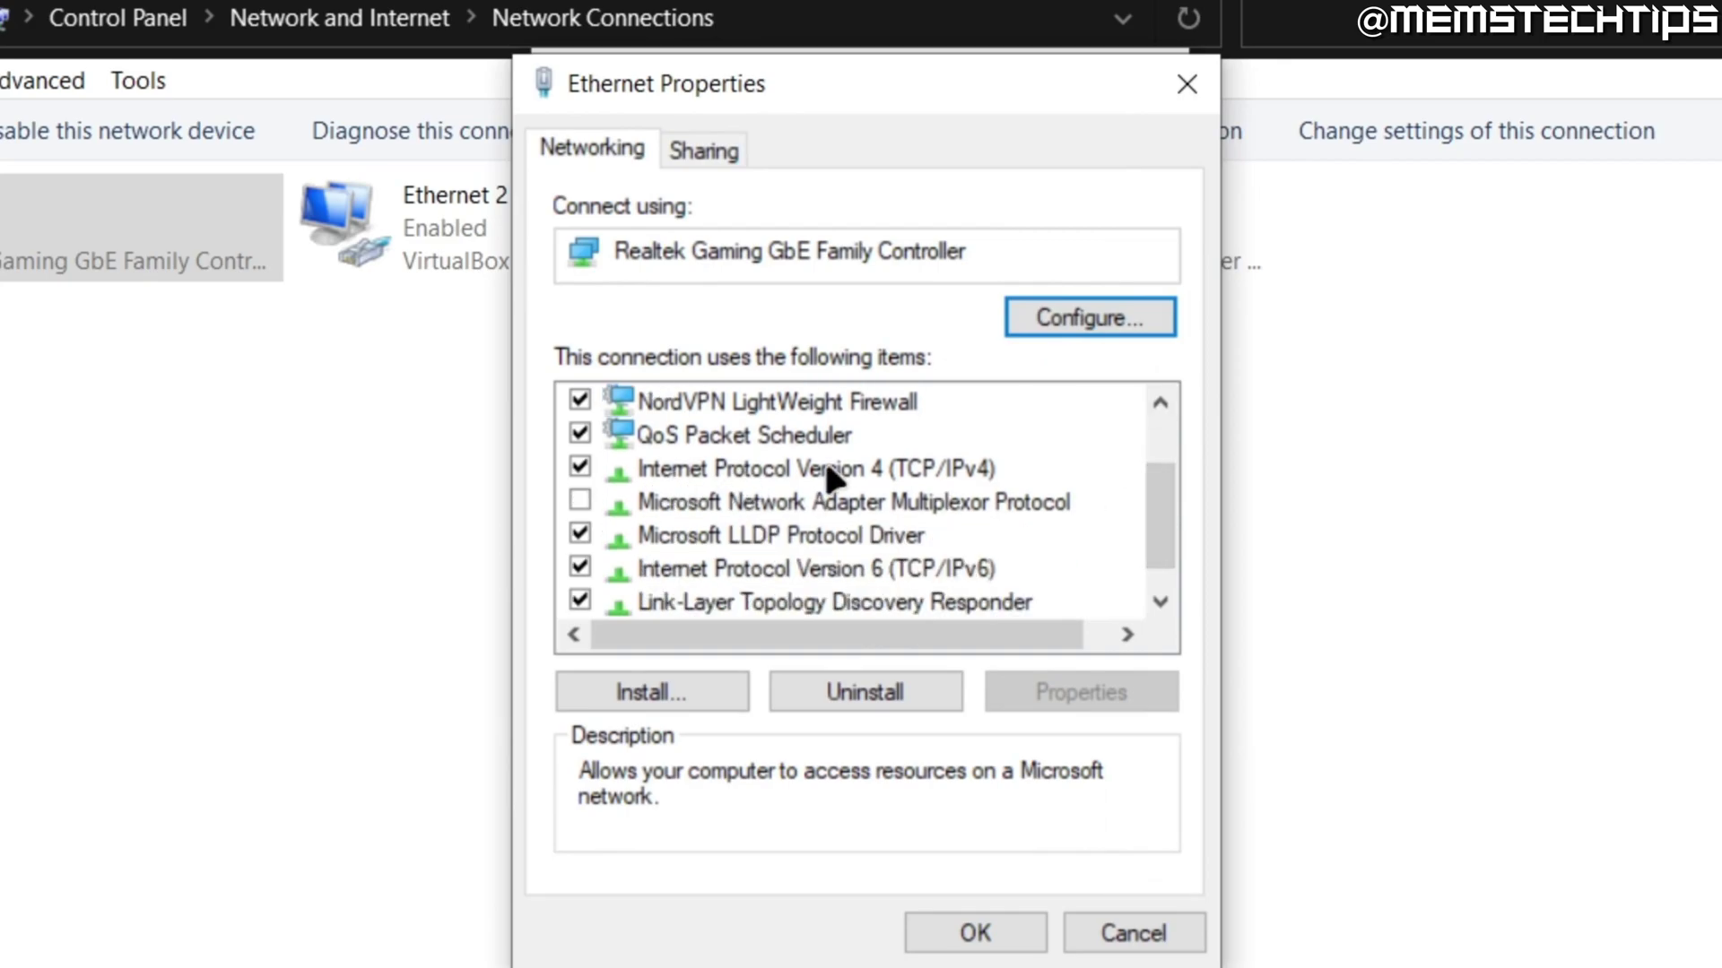
double_click(745, 461)
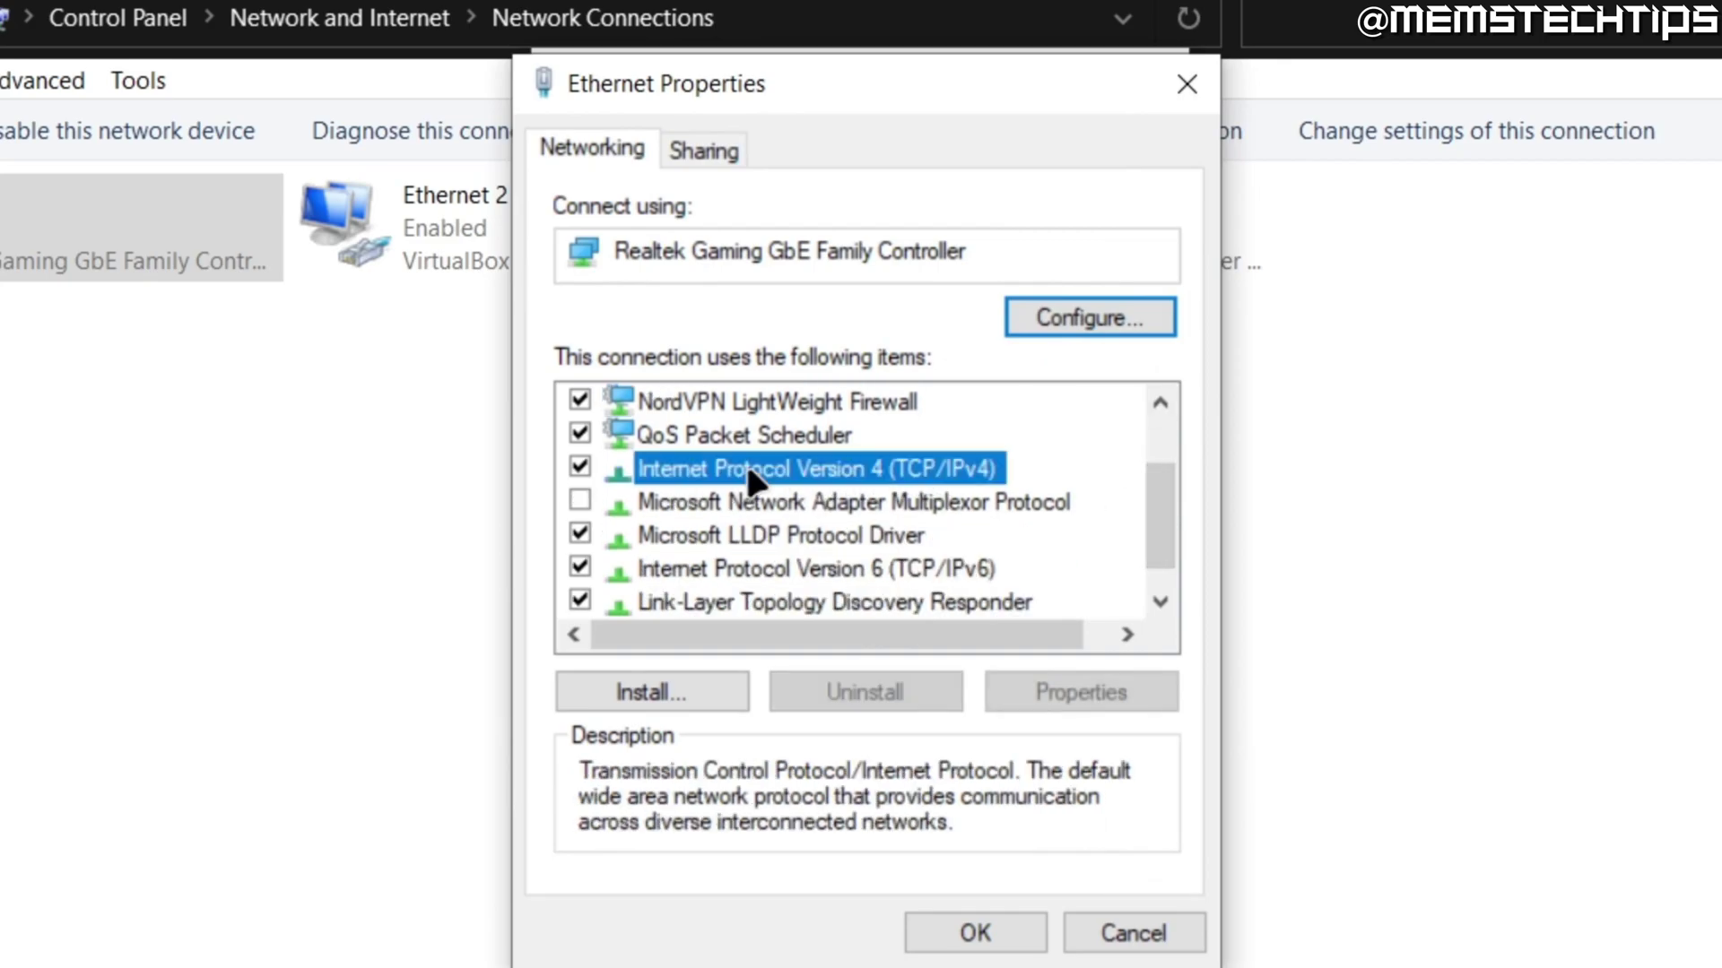
drag(901, 221, 777, 100)
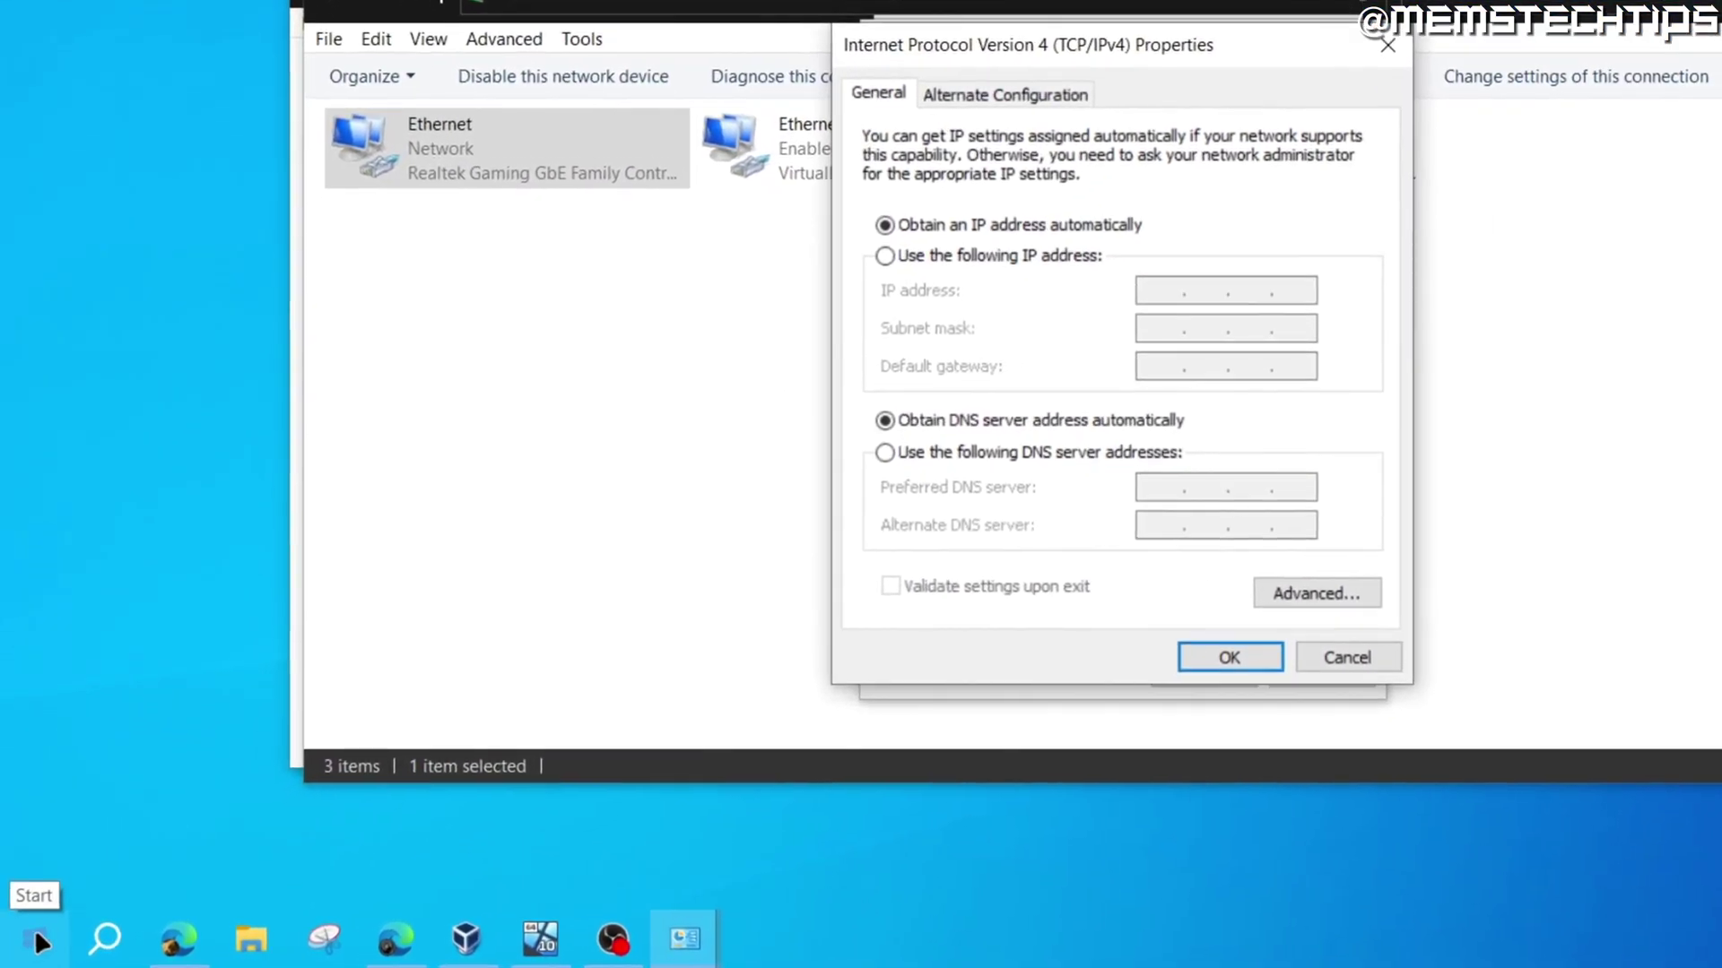
- Run ipconfig in an administrator PowerShell, showing Ethernet at 192.168.10.114
right_click(50, 939)
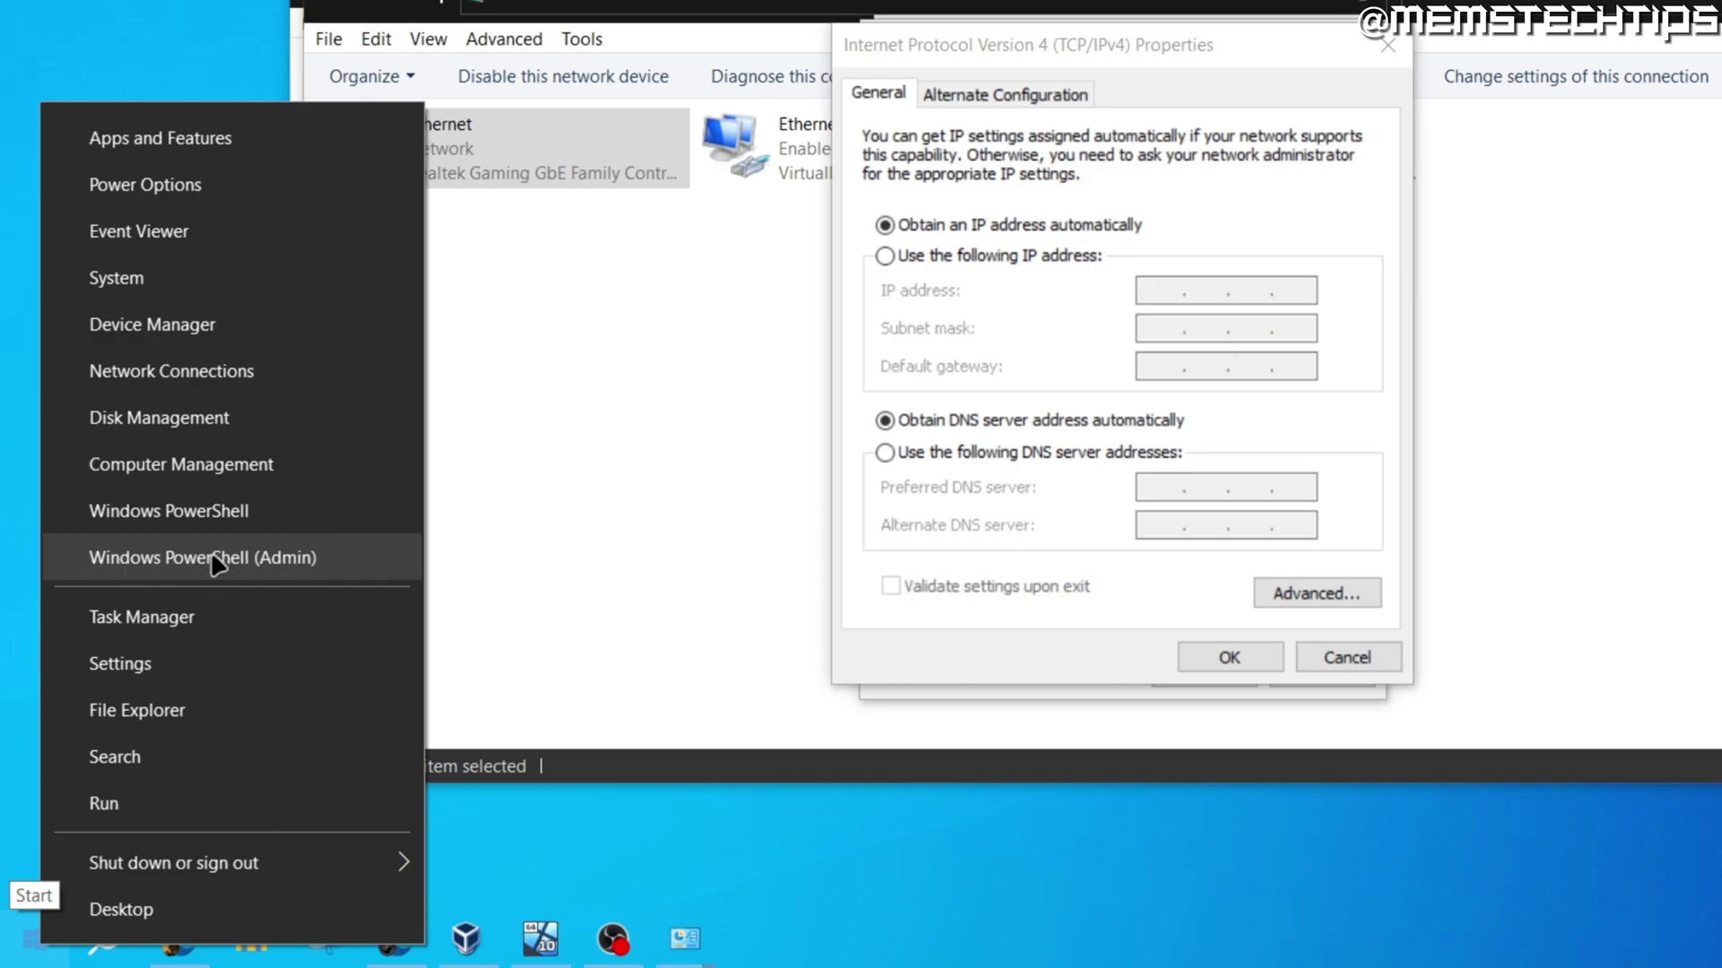
click(234, 558)
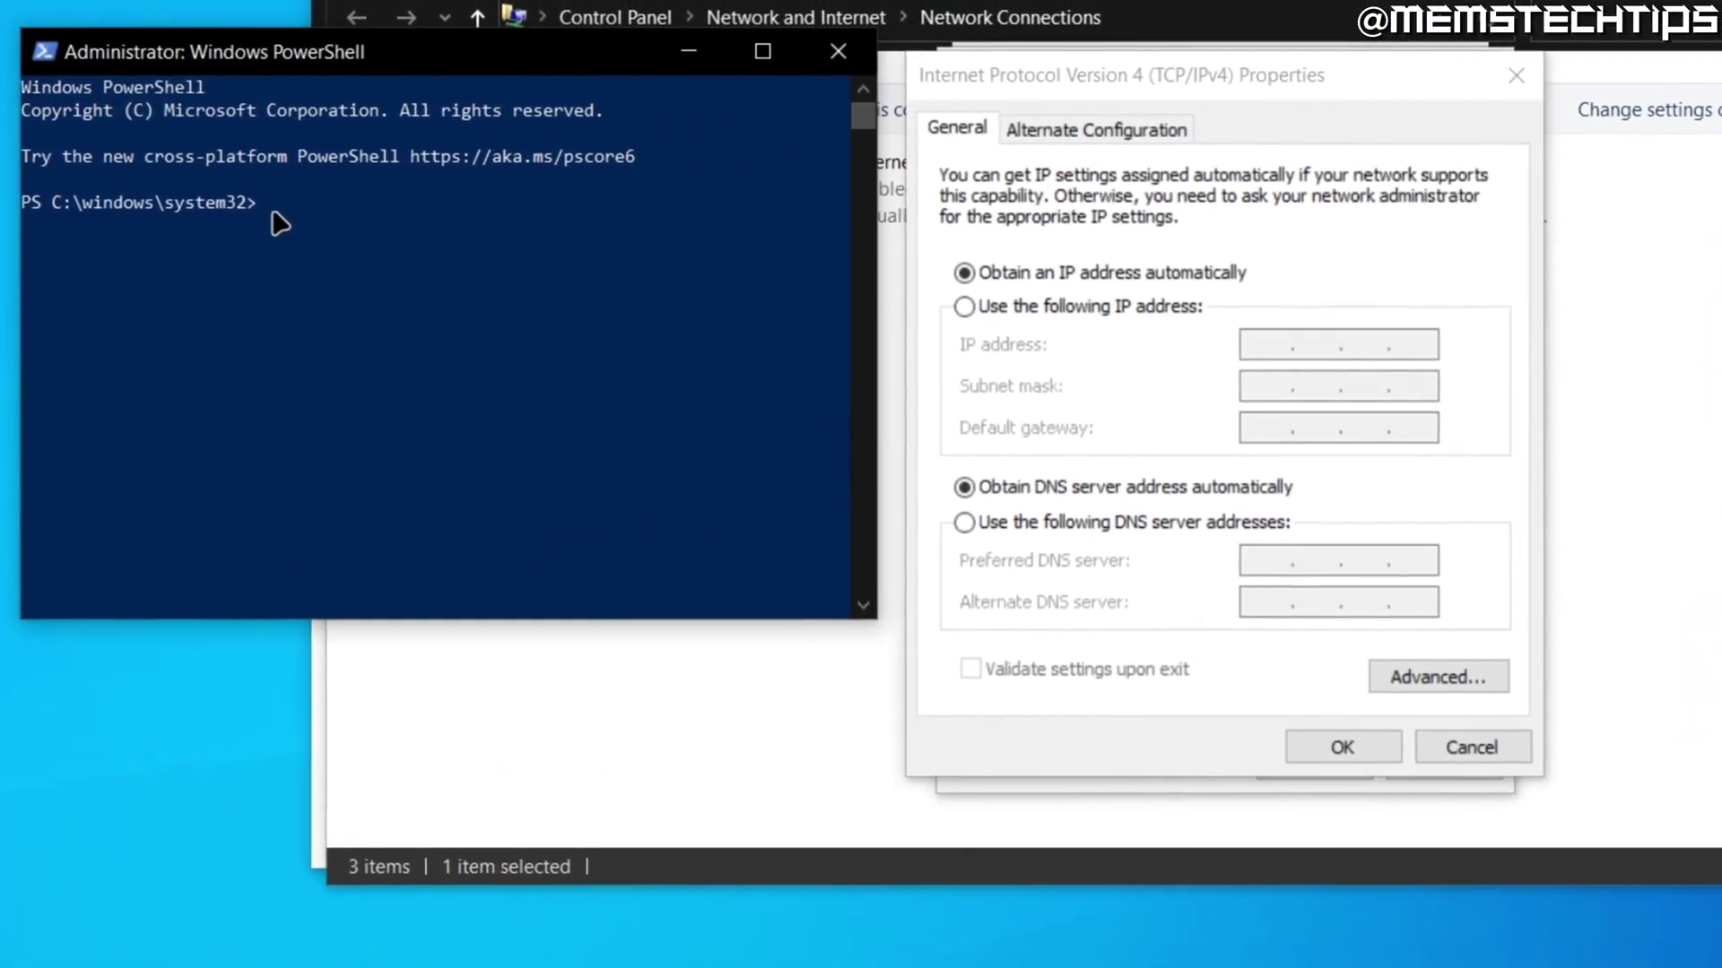
text(ipconfi)
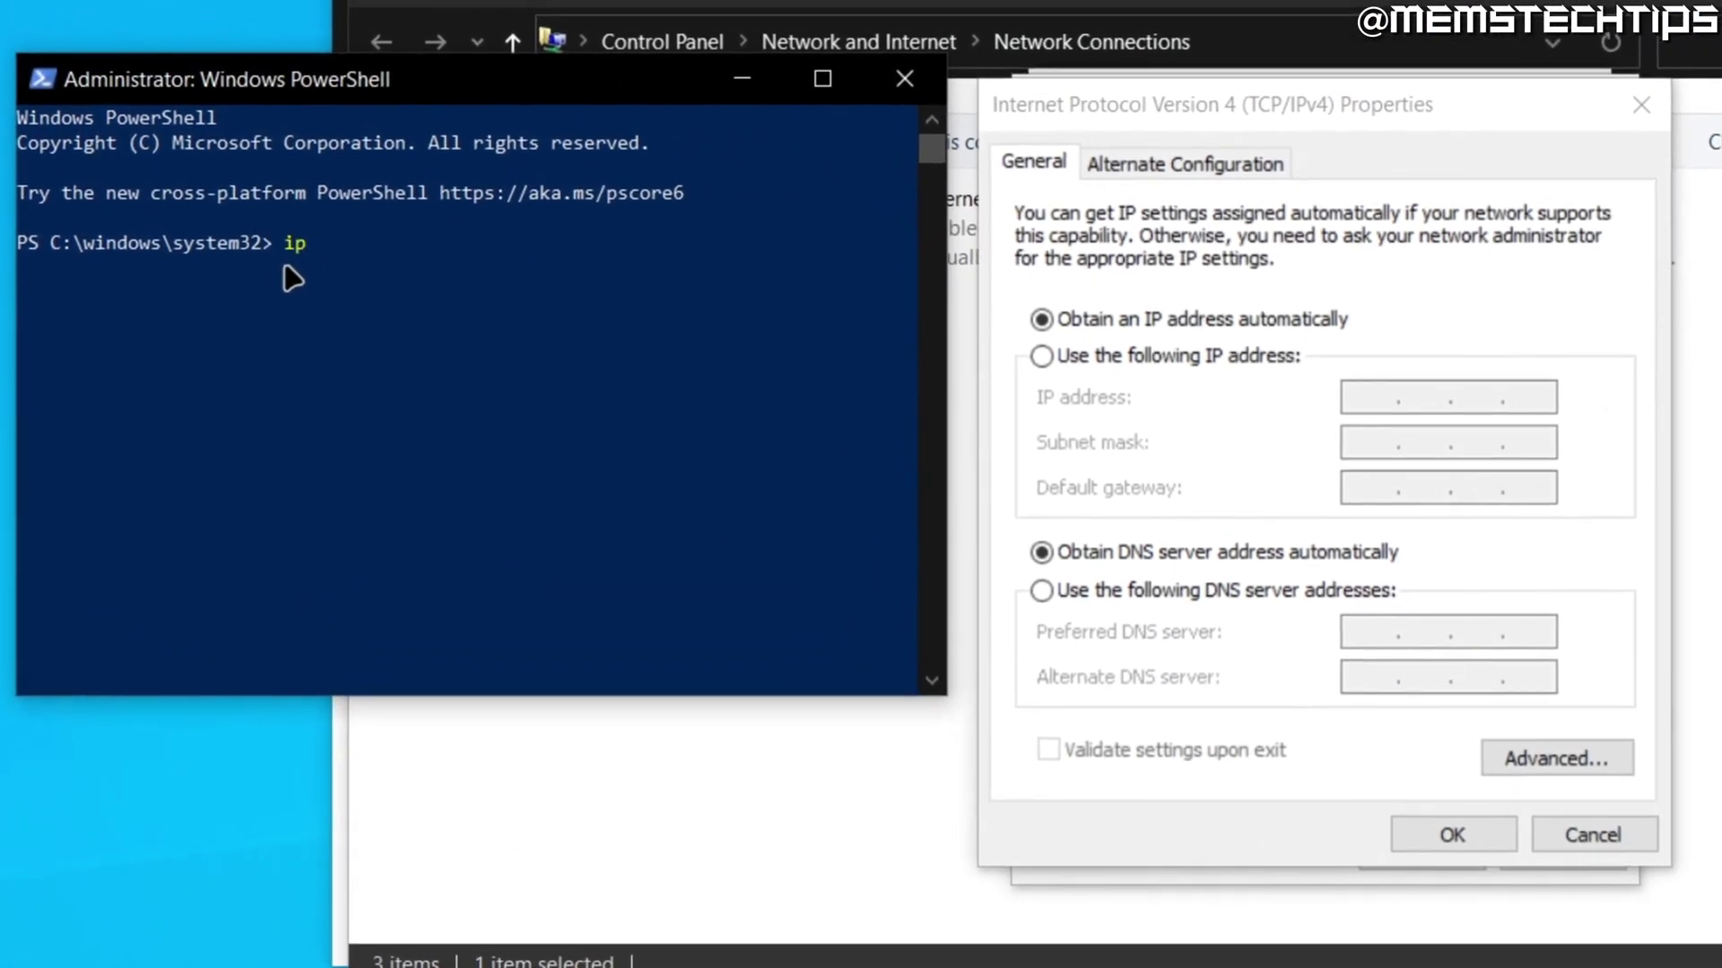
text(g)
key(Return)
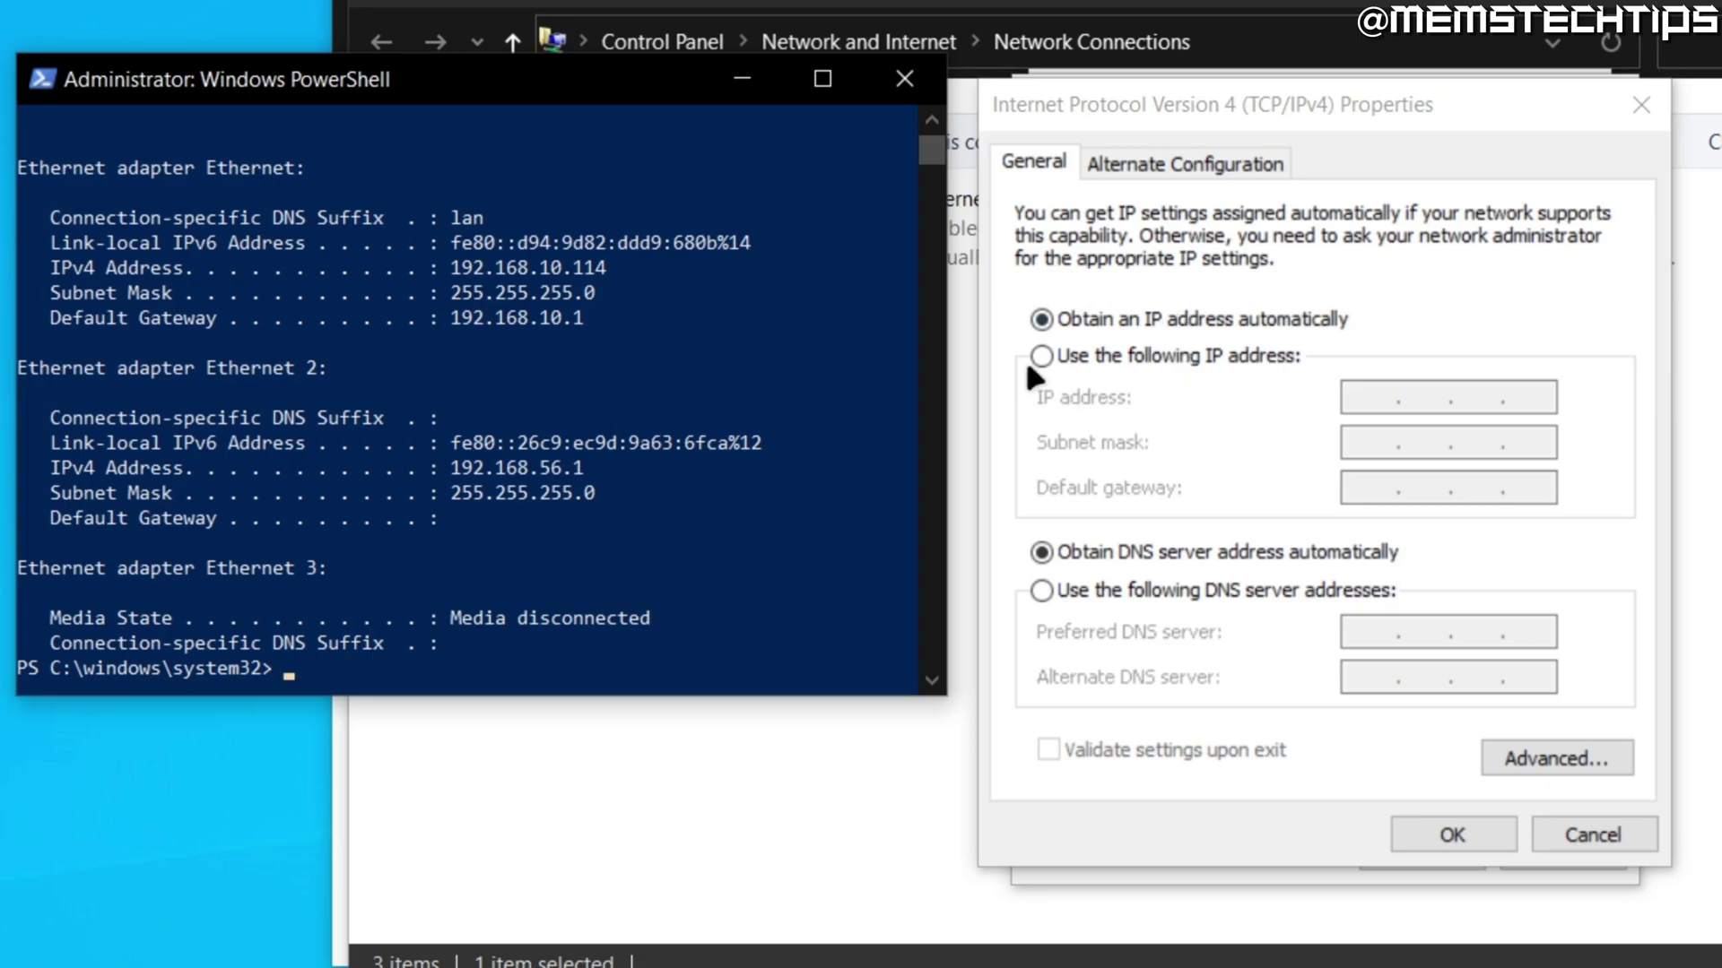
click(1102, 121)
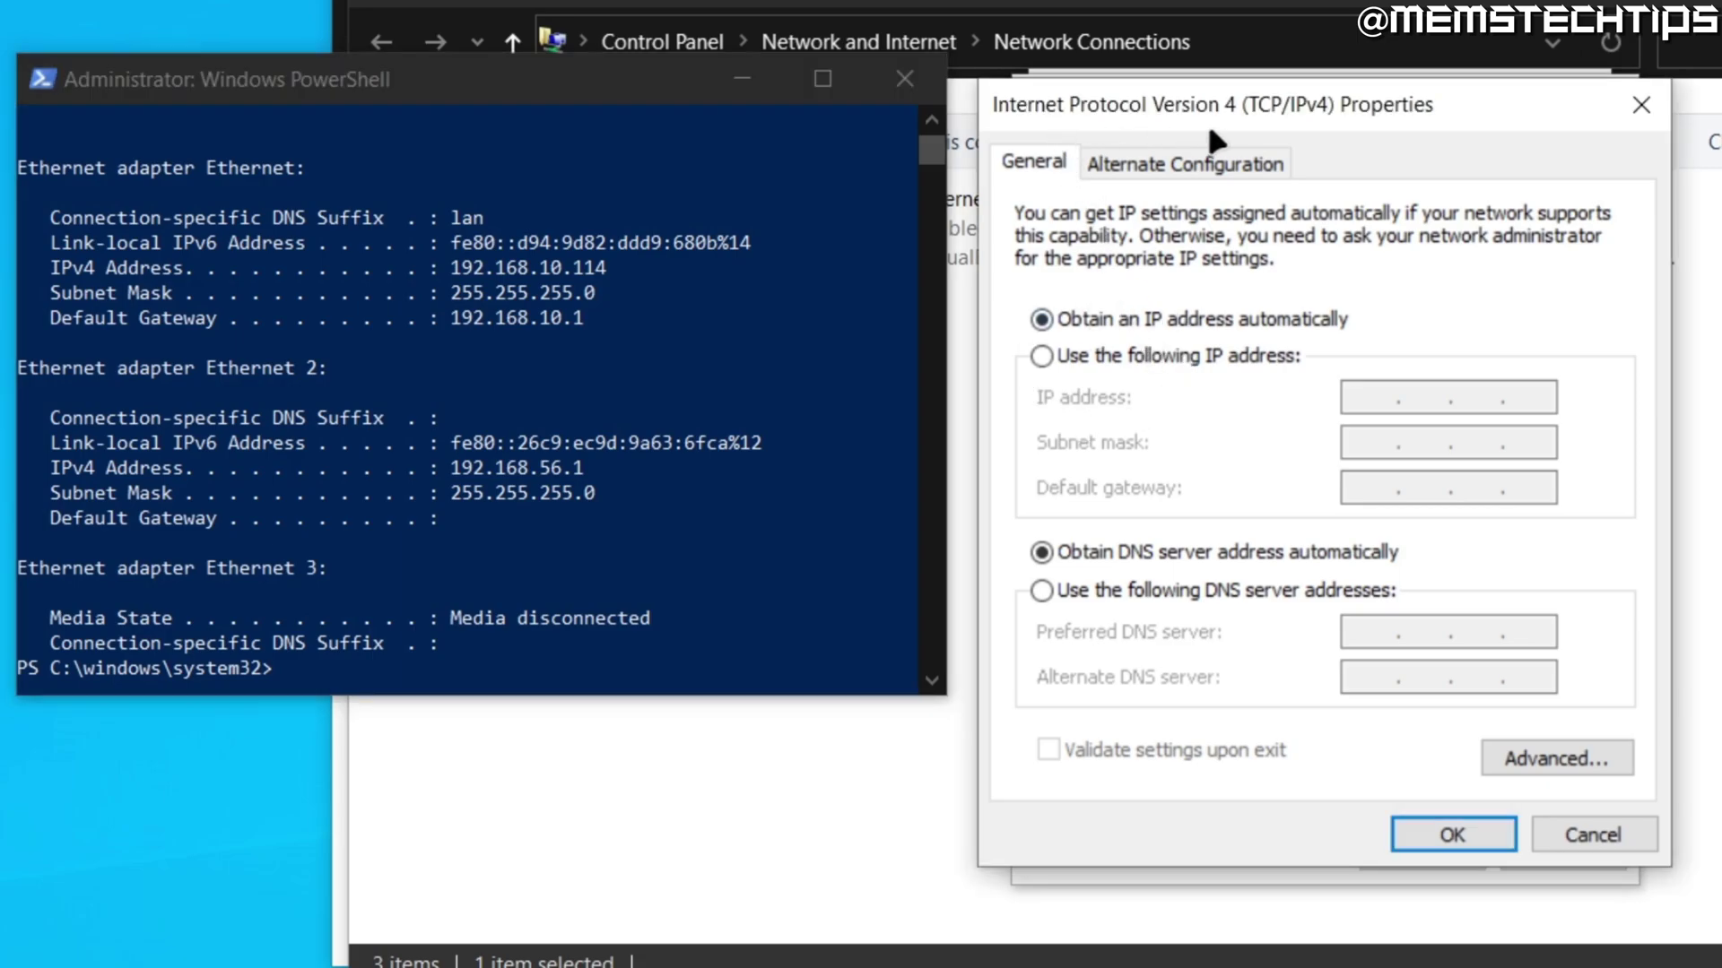
- Select 'Use the following IP address' in the IPv4 settings, leaving the fields empty
click(1041, 356)
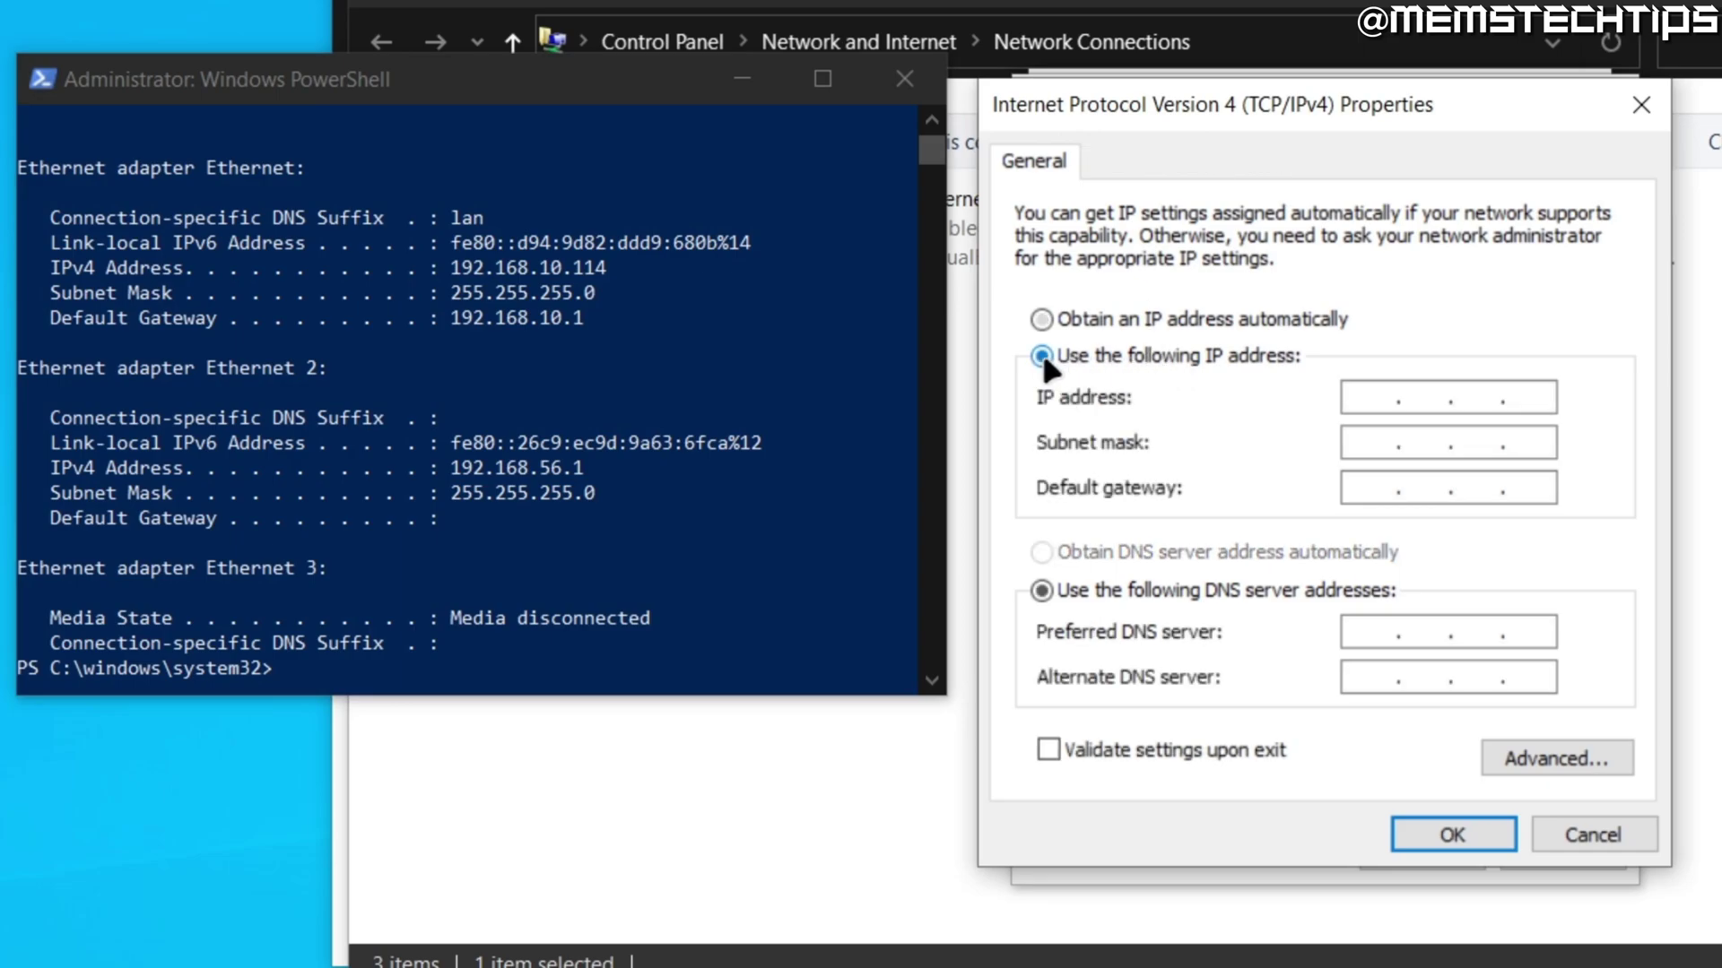
click(1366, 396)
click(354, 683)
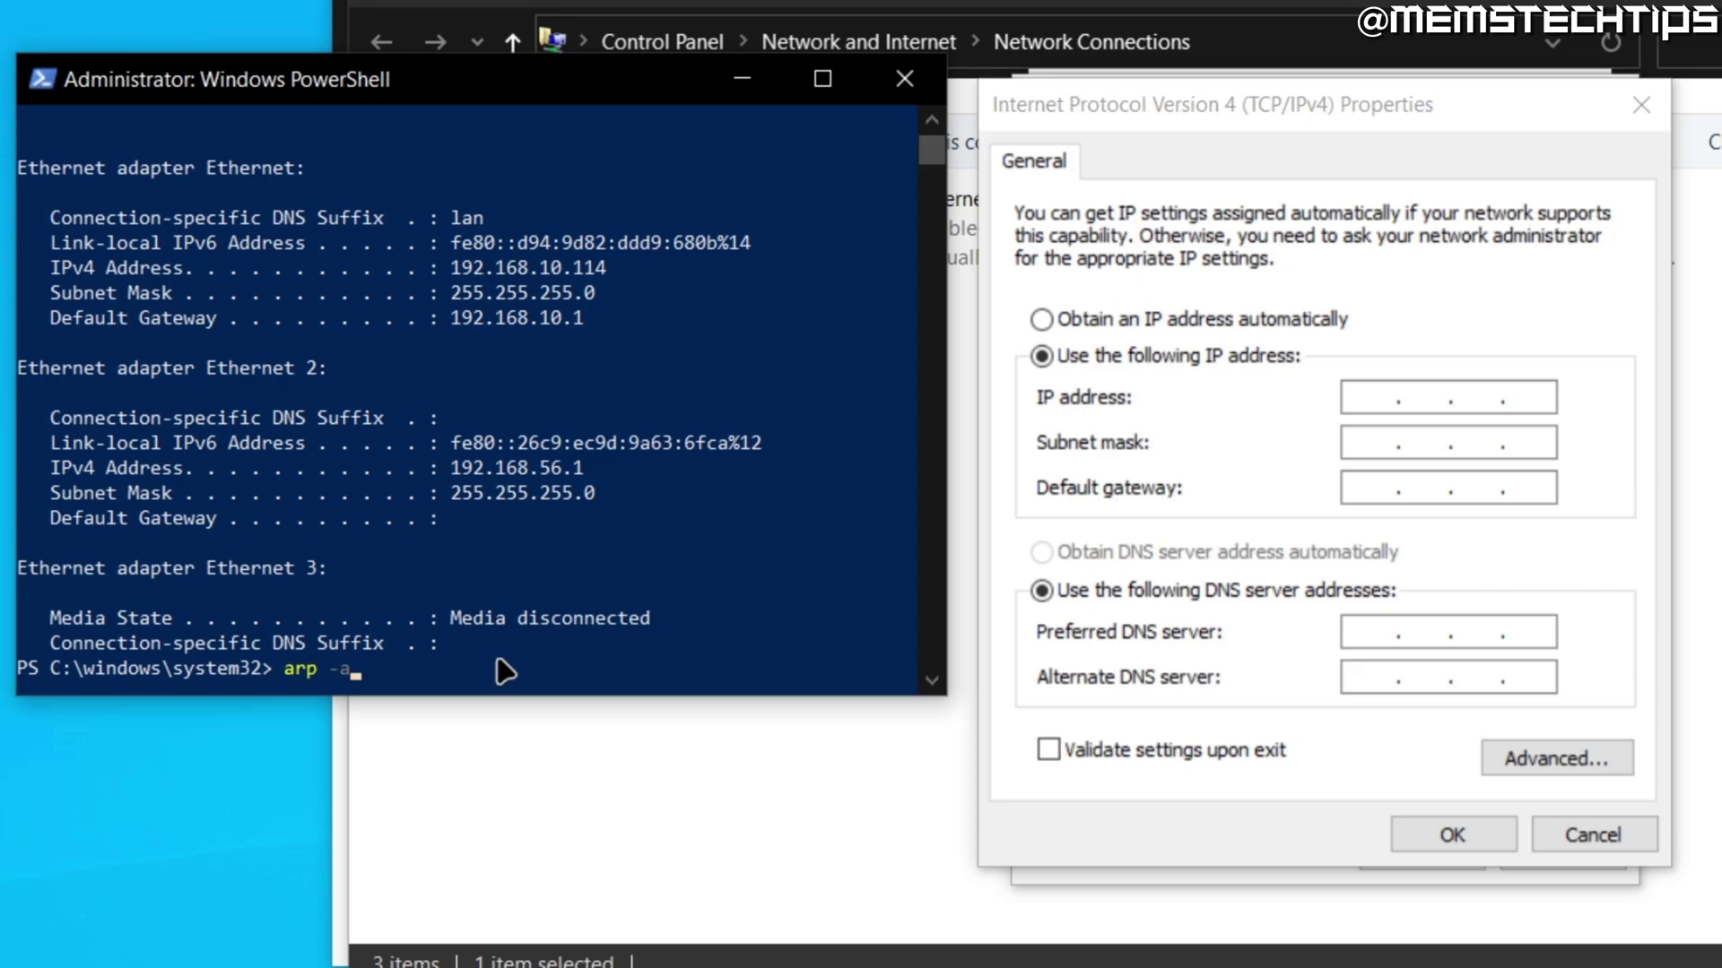
- Run arp -a and highlight the 192.168.10.114 and 192.168.56.1 interface addresses
key(Return)
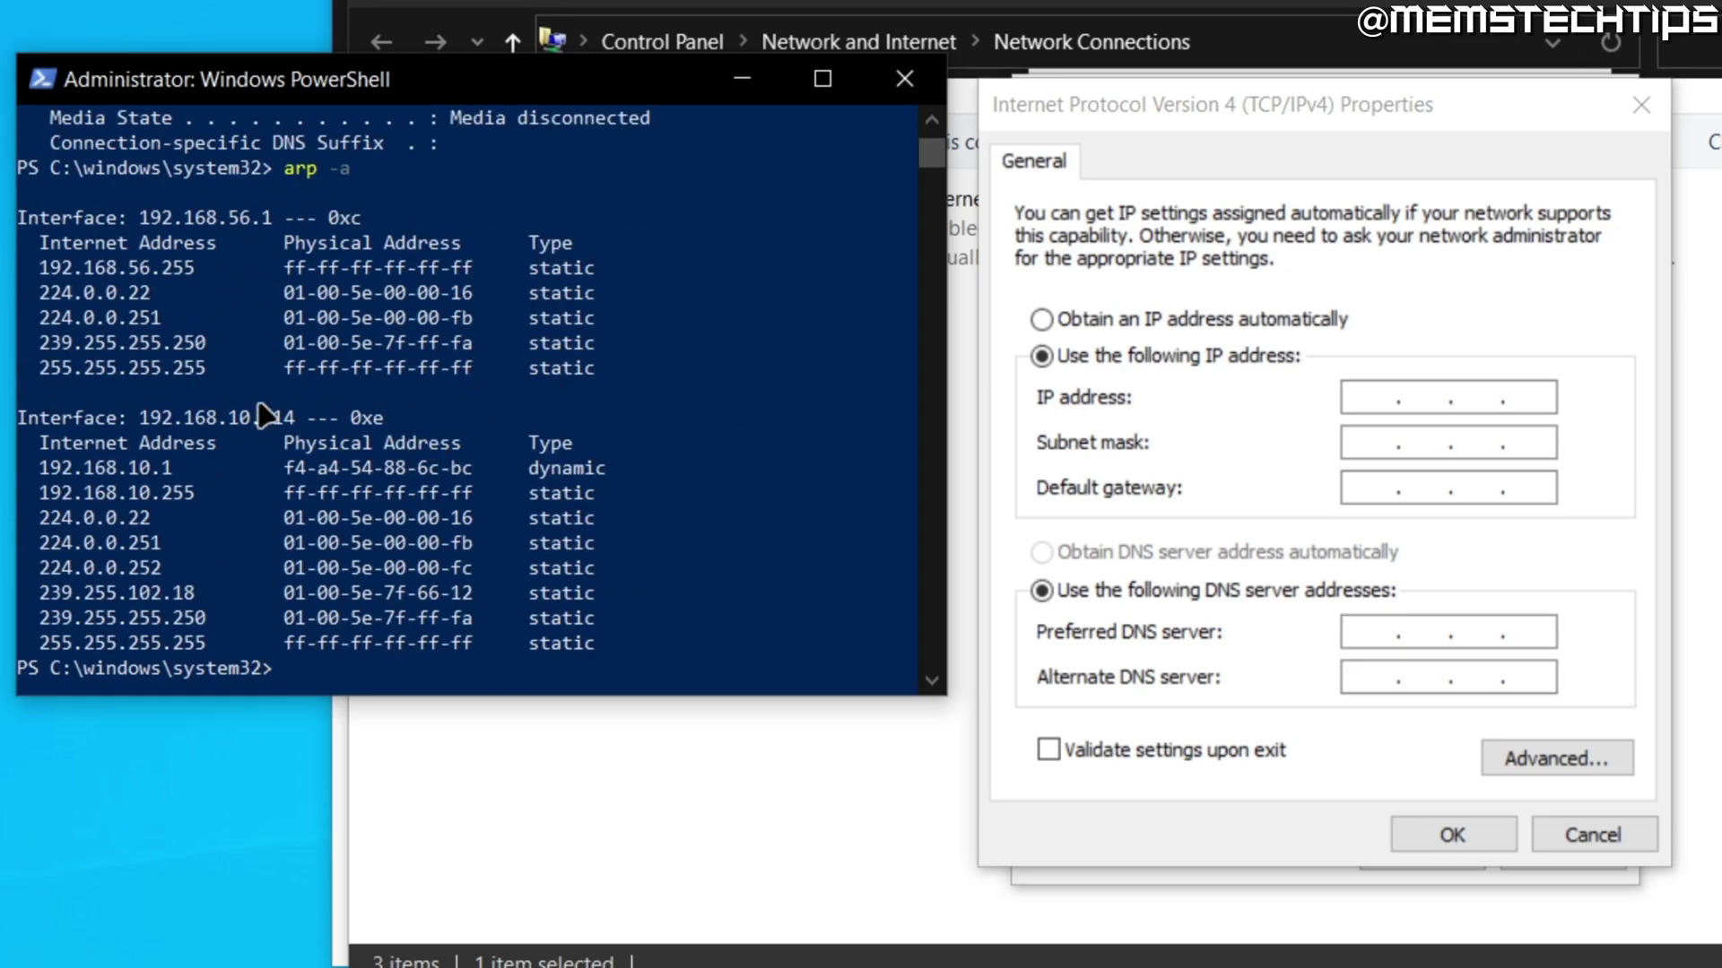
drag(141, 418, 294, 427)
drag(140, 217, 274, 220)
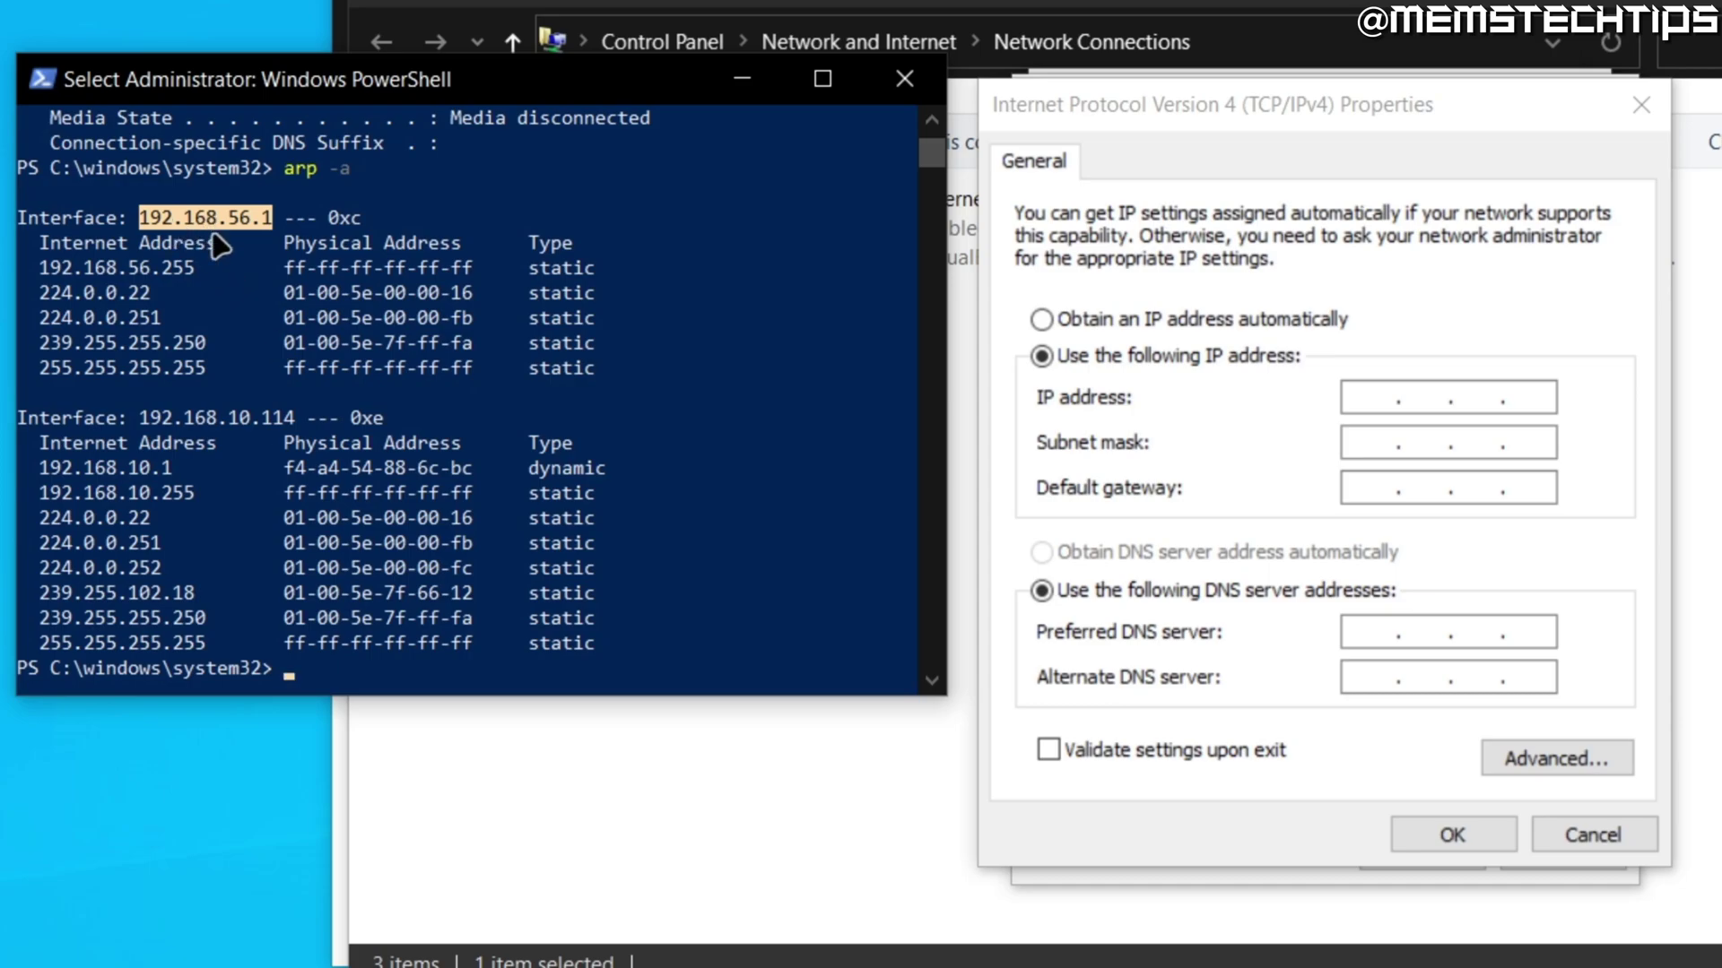
drag(141, 417, 298, 424)
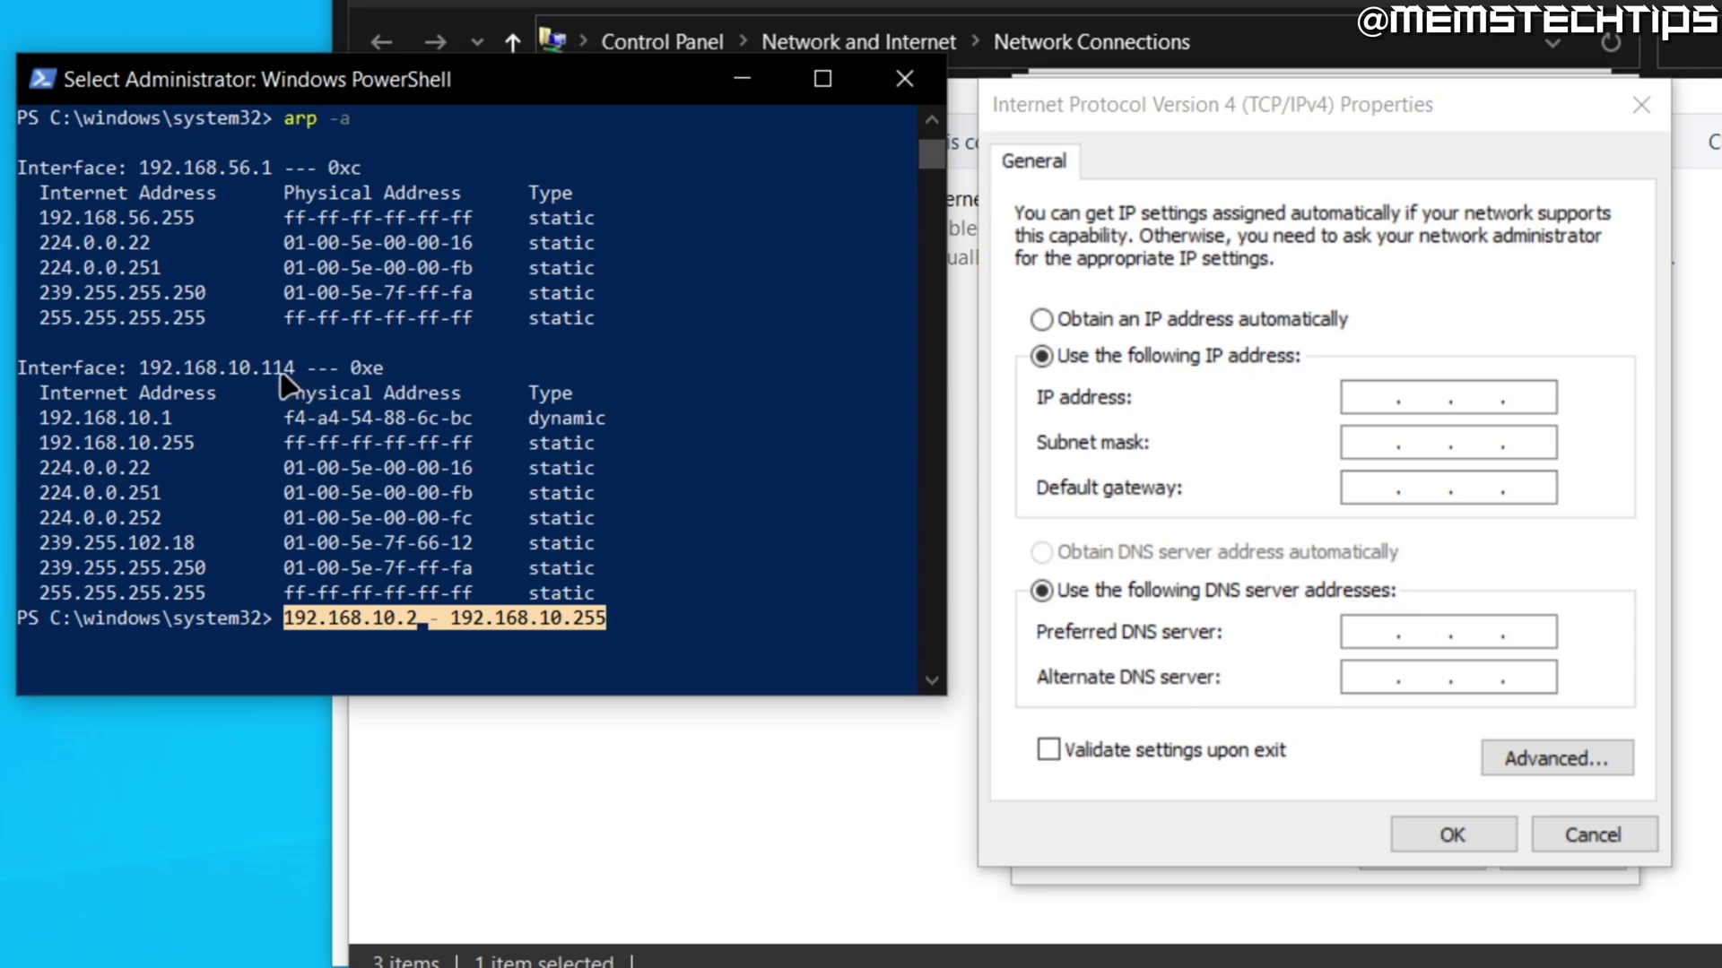
- Enter IP address 192.168.10.25, subnet mask 255.255.255.0 and default gateway 192.168.10.1
click(1366, 396)
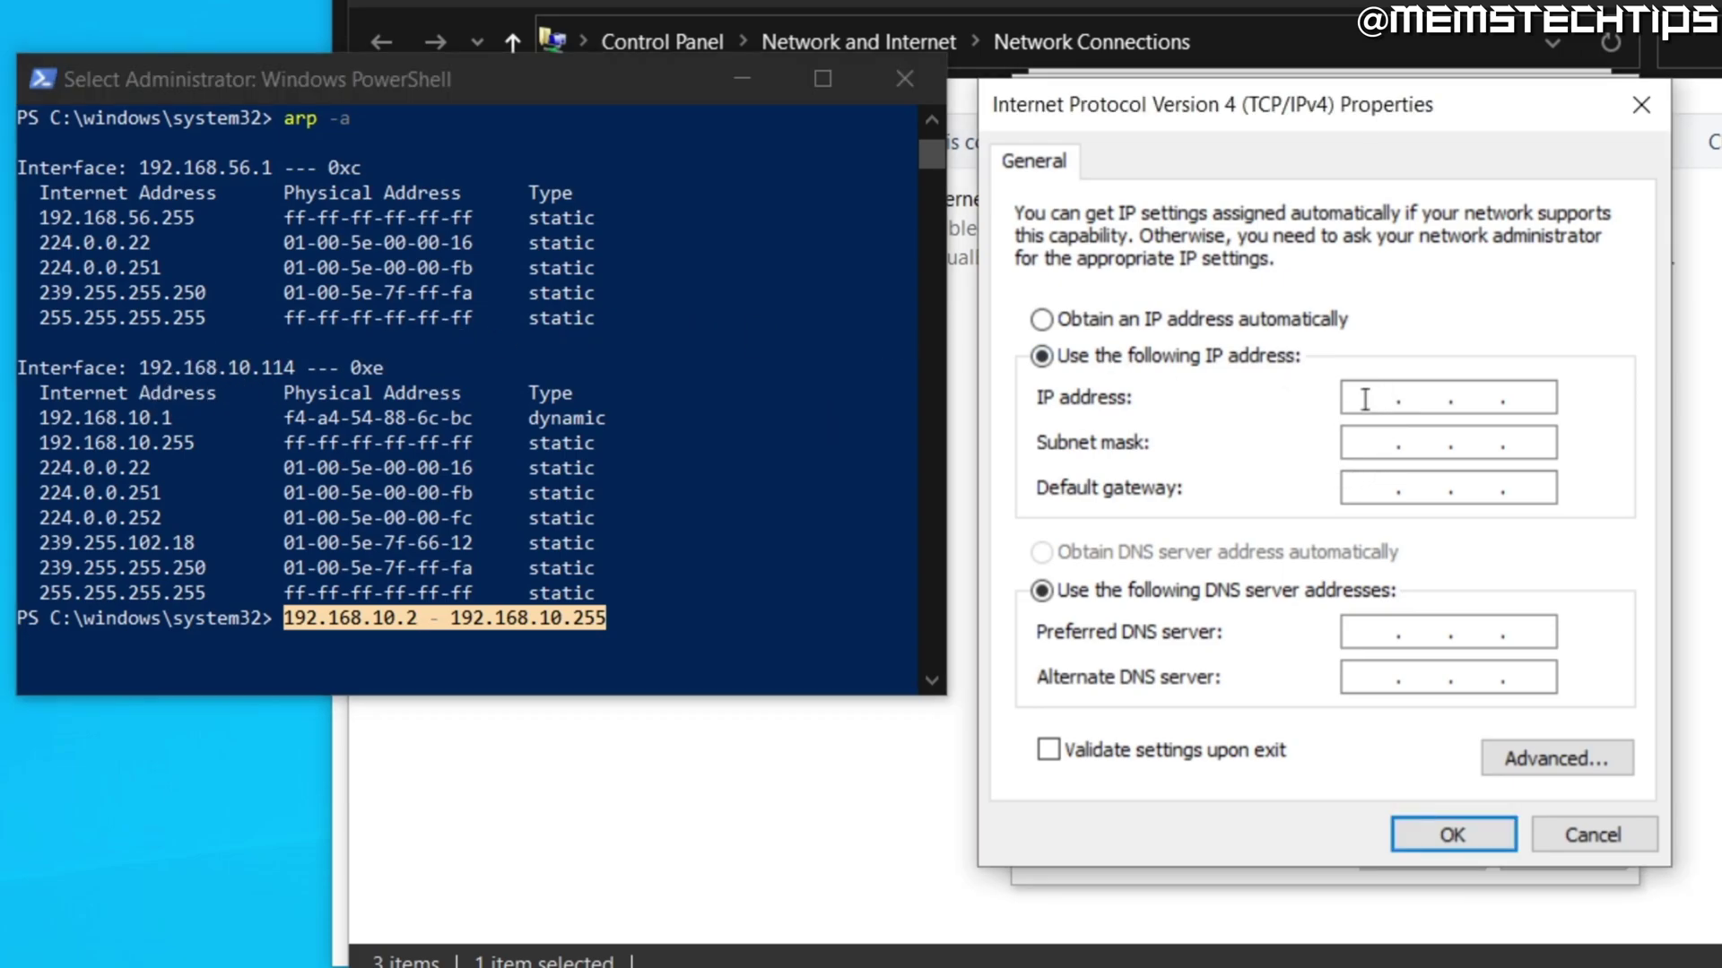
text(92 . 168 . 10 . 25)
click(1352, 446)
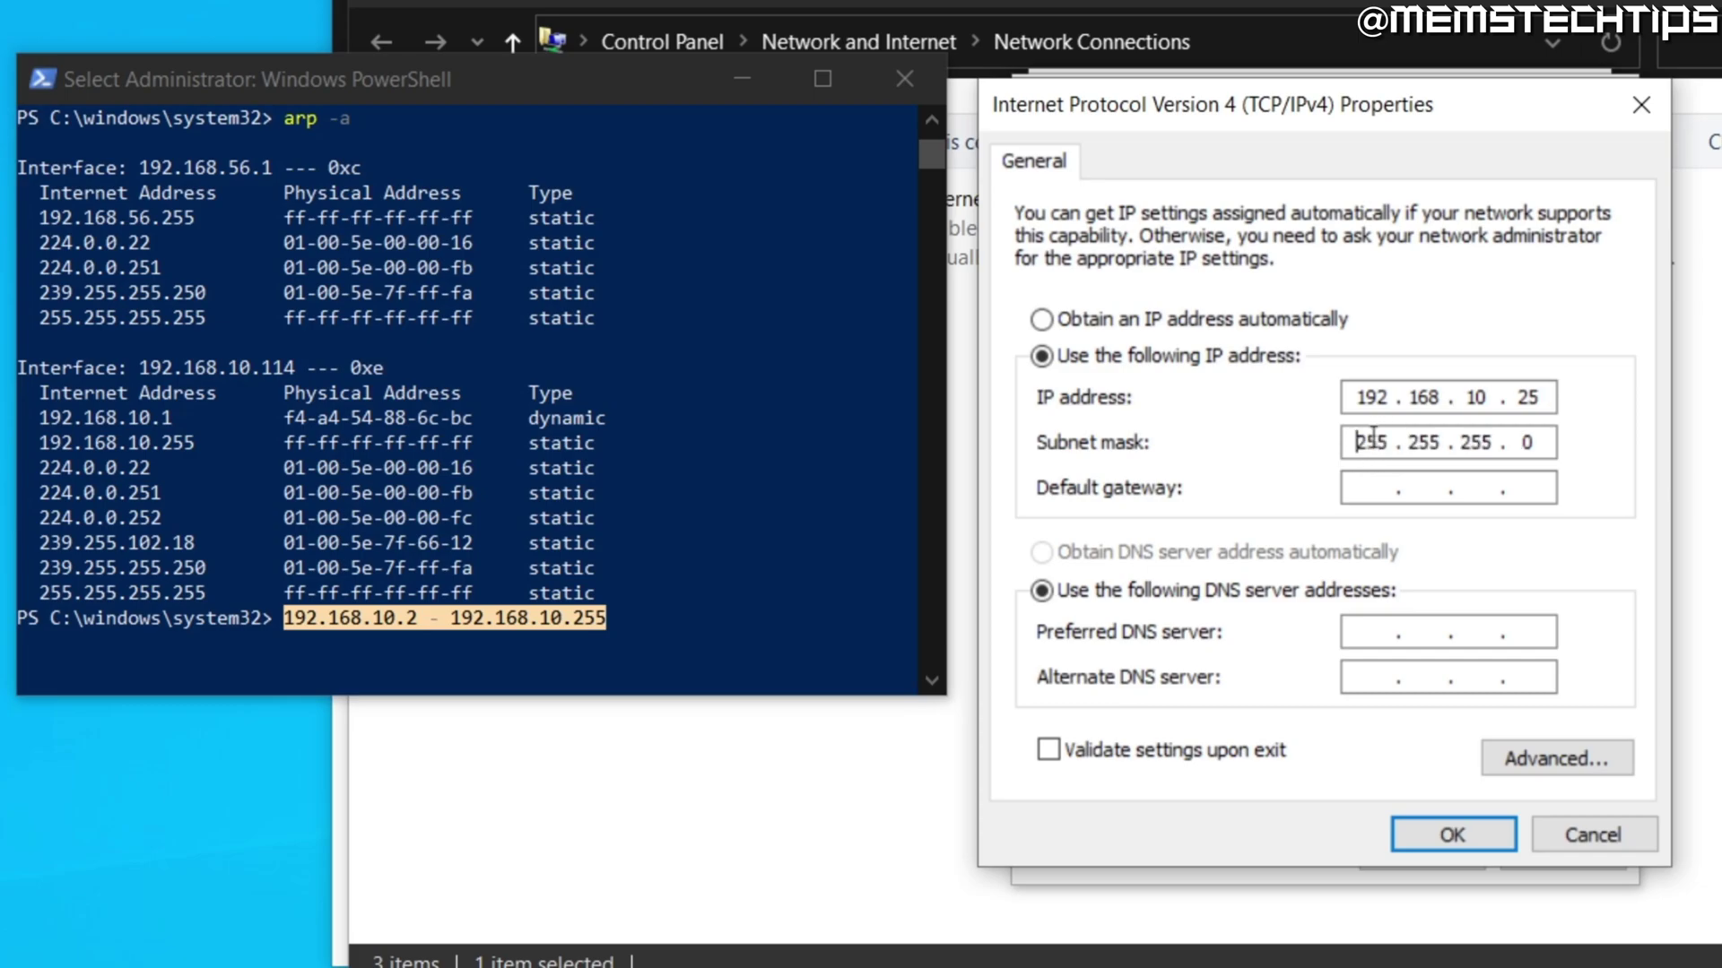
click(1362, 491)
drag(932, 125, 933, 125)
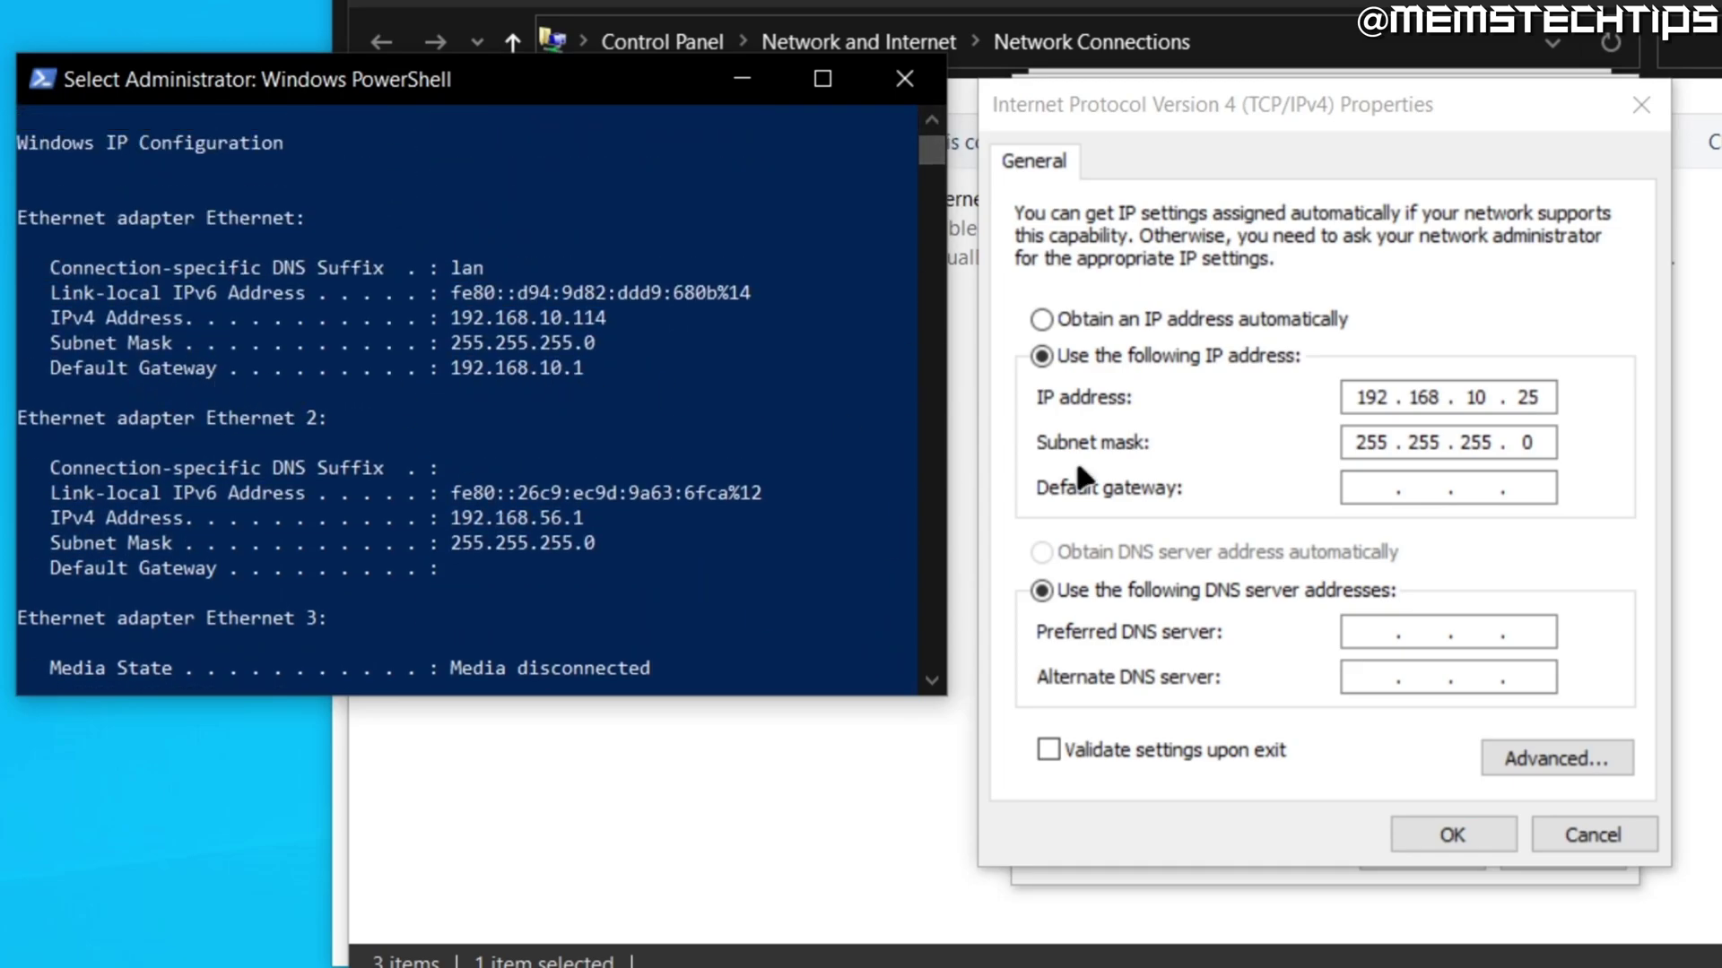
click(1359, 491)
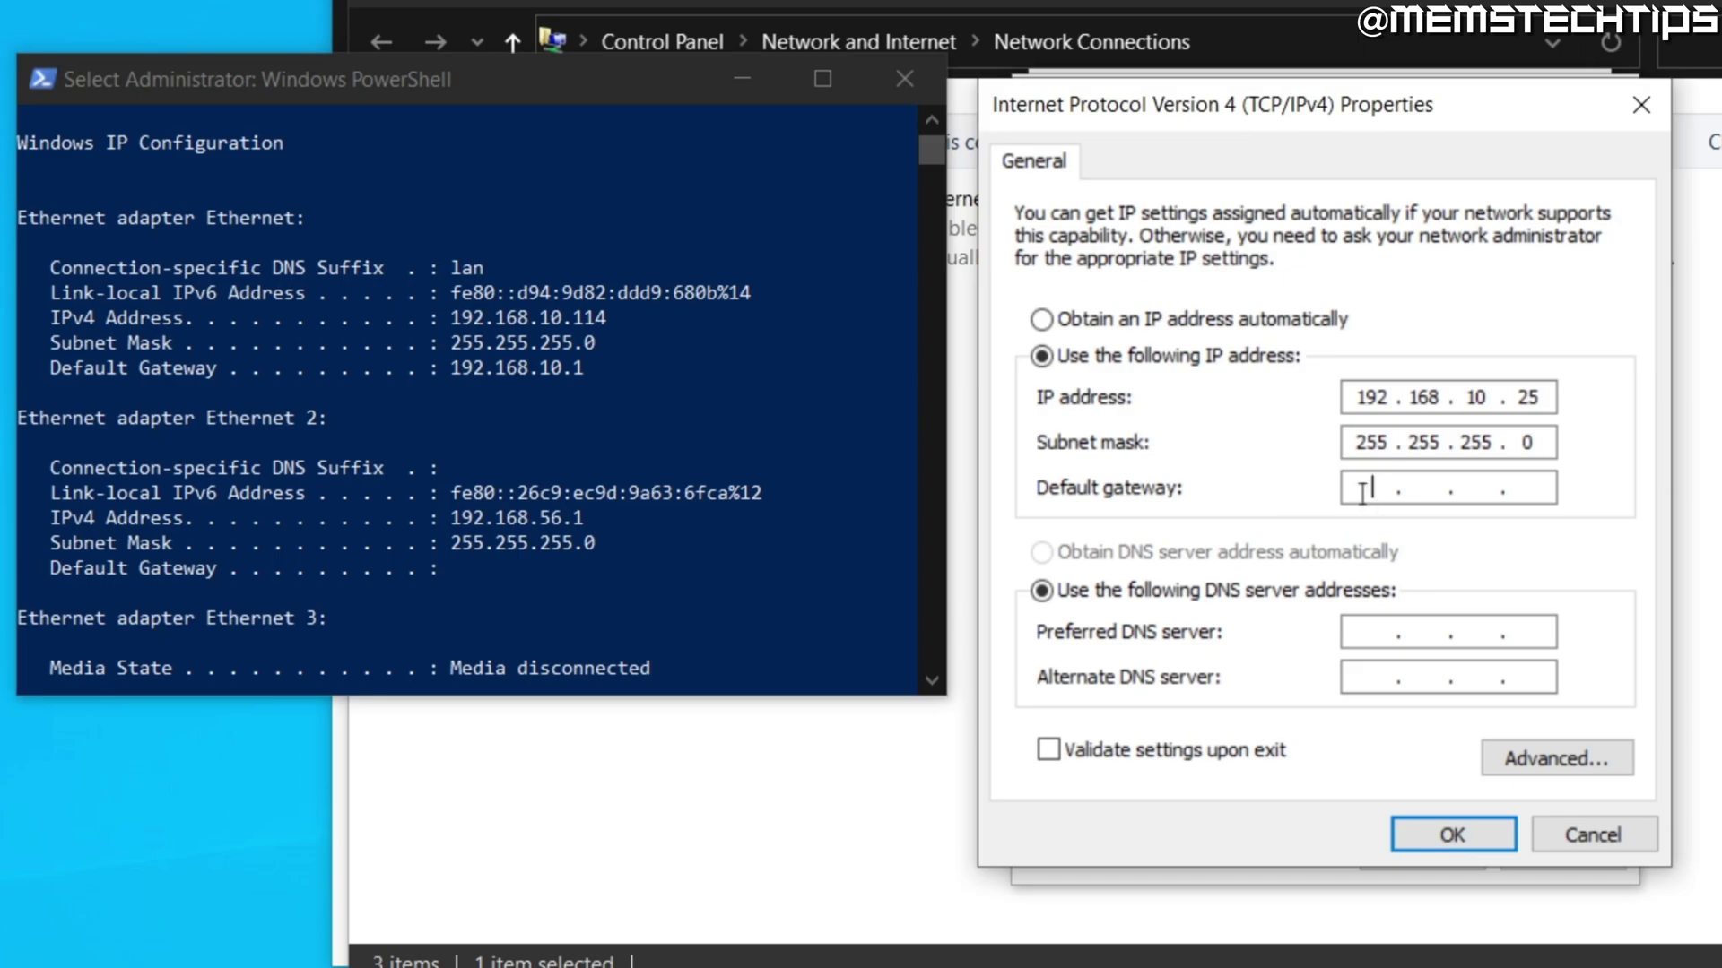
text(192 . 168 . 10 . 1)
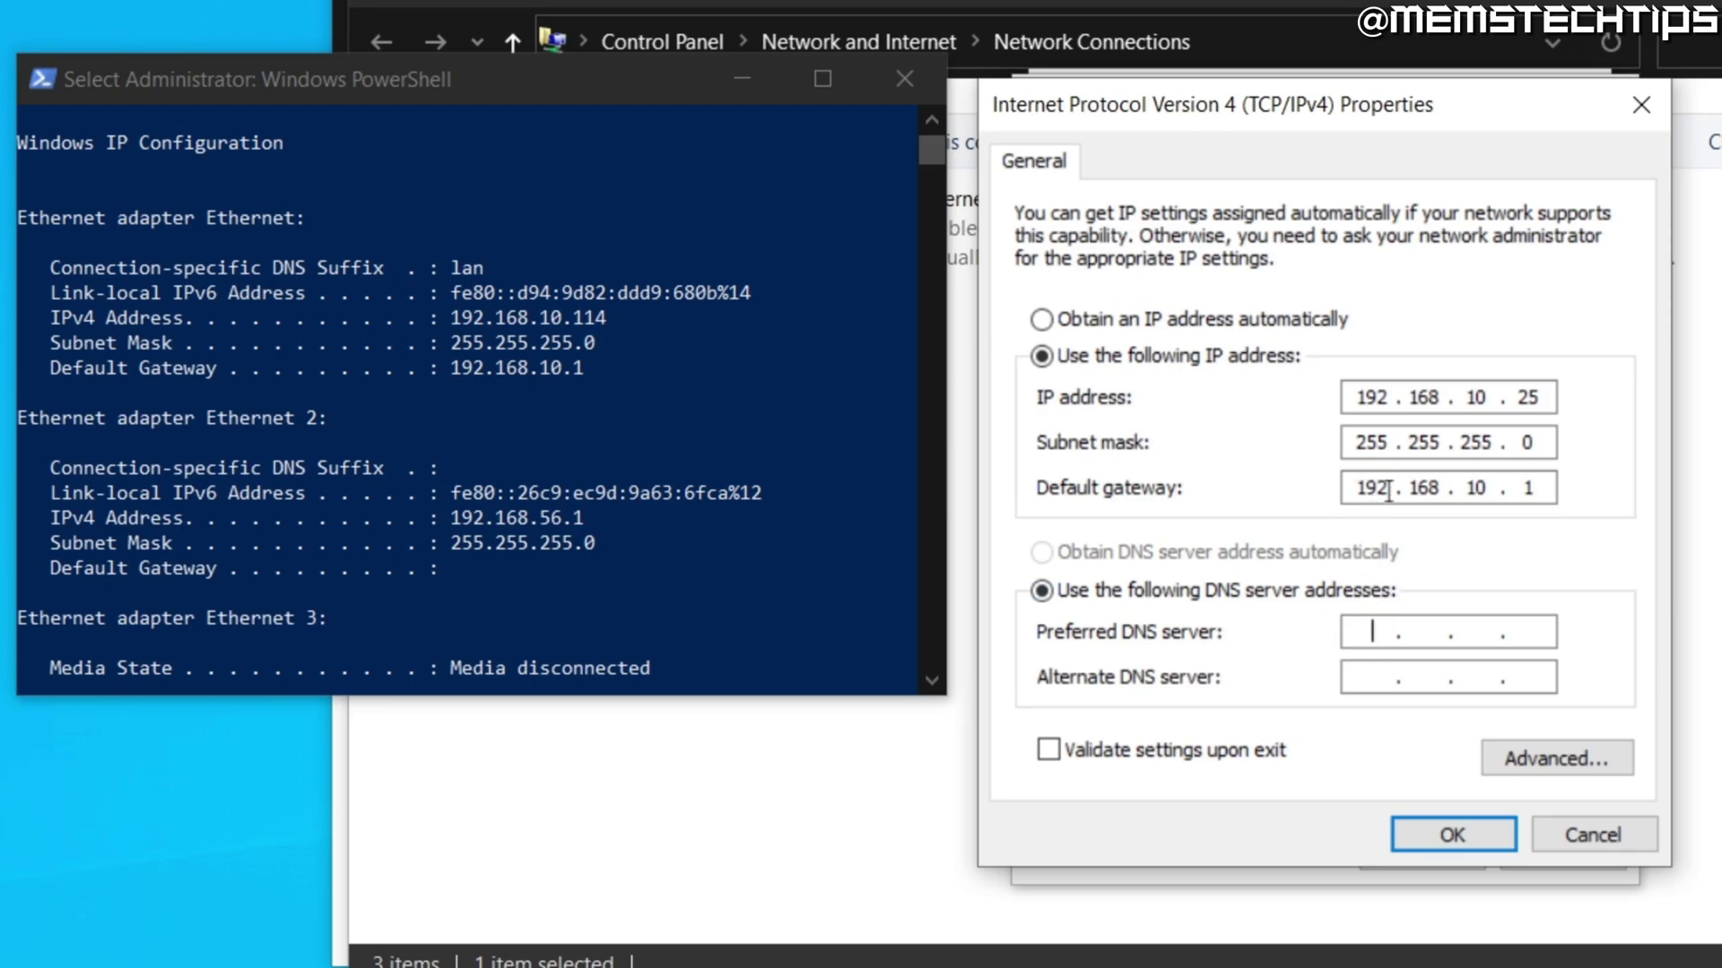
- Set DNS servers 8.8.8.8 and 8.8.4.4 and confirm the IPv4 settings
click(1351, 625)
text(8.8.8.8)
key(Tab)
text(8.8.4.4)
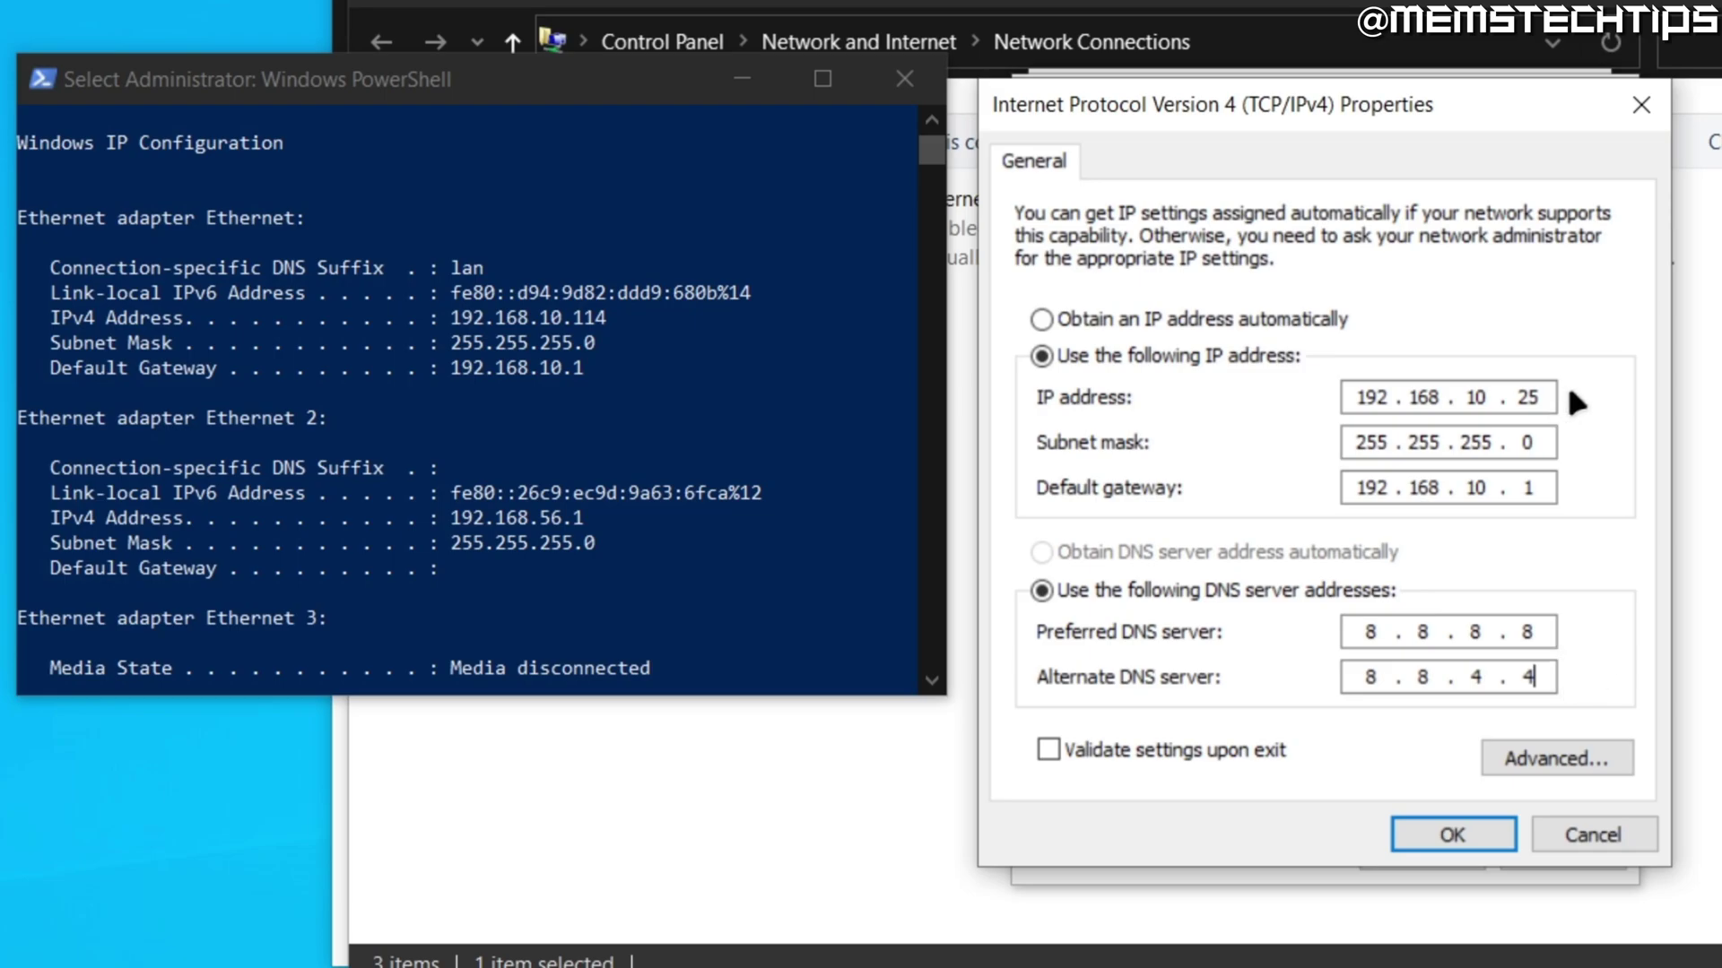
click(1460, 834)
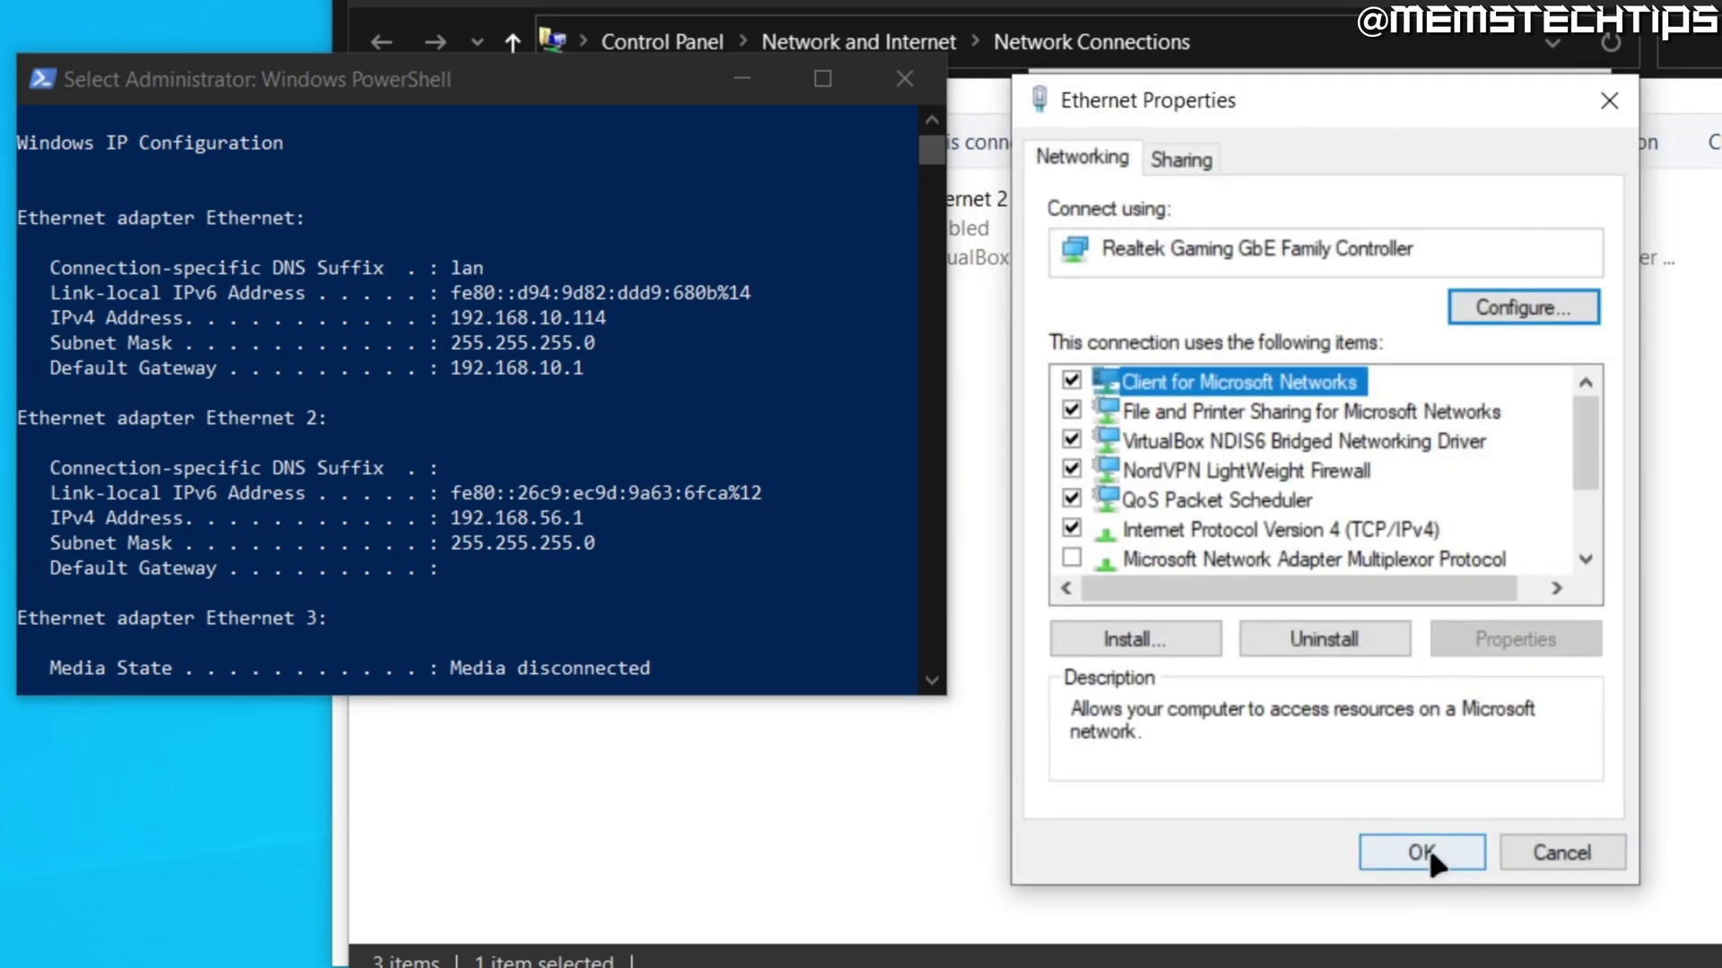
- Close the Ethernet dialogs and PowerShell, then reopen Ethernet Status showing Internet IPv4 connectivity
click(1435, 843)
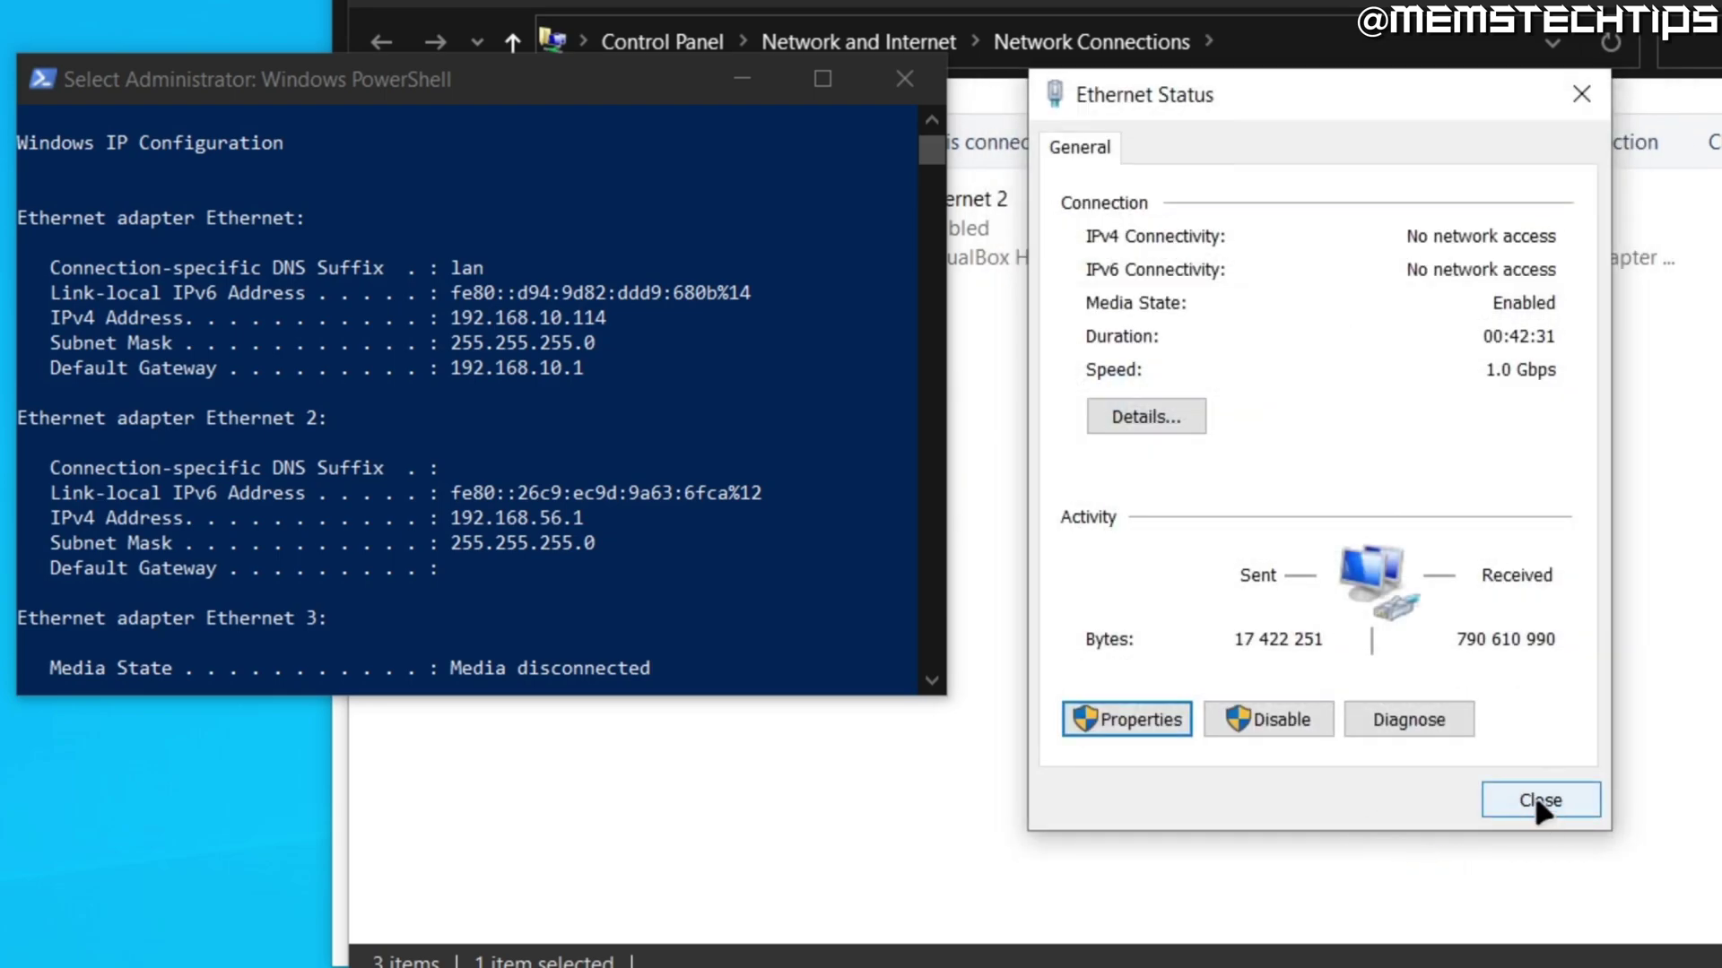
click(1542, 800)
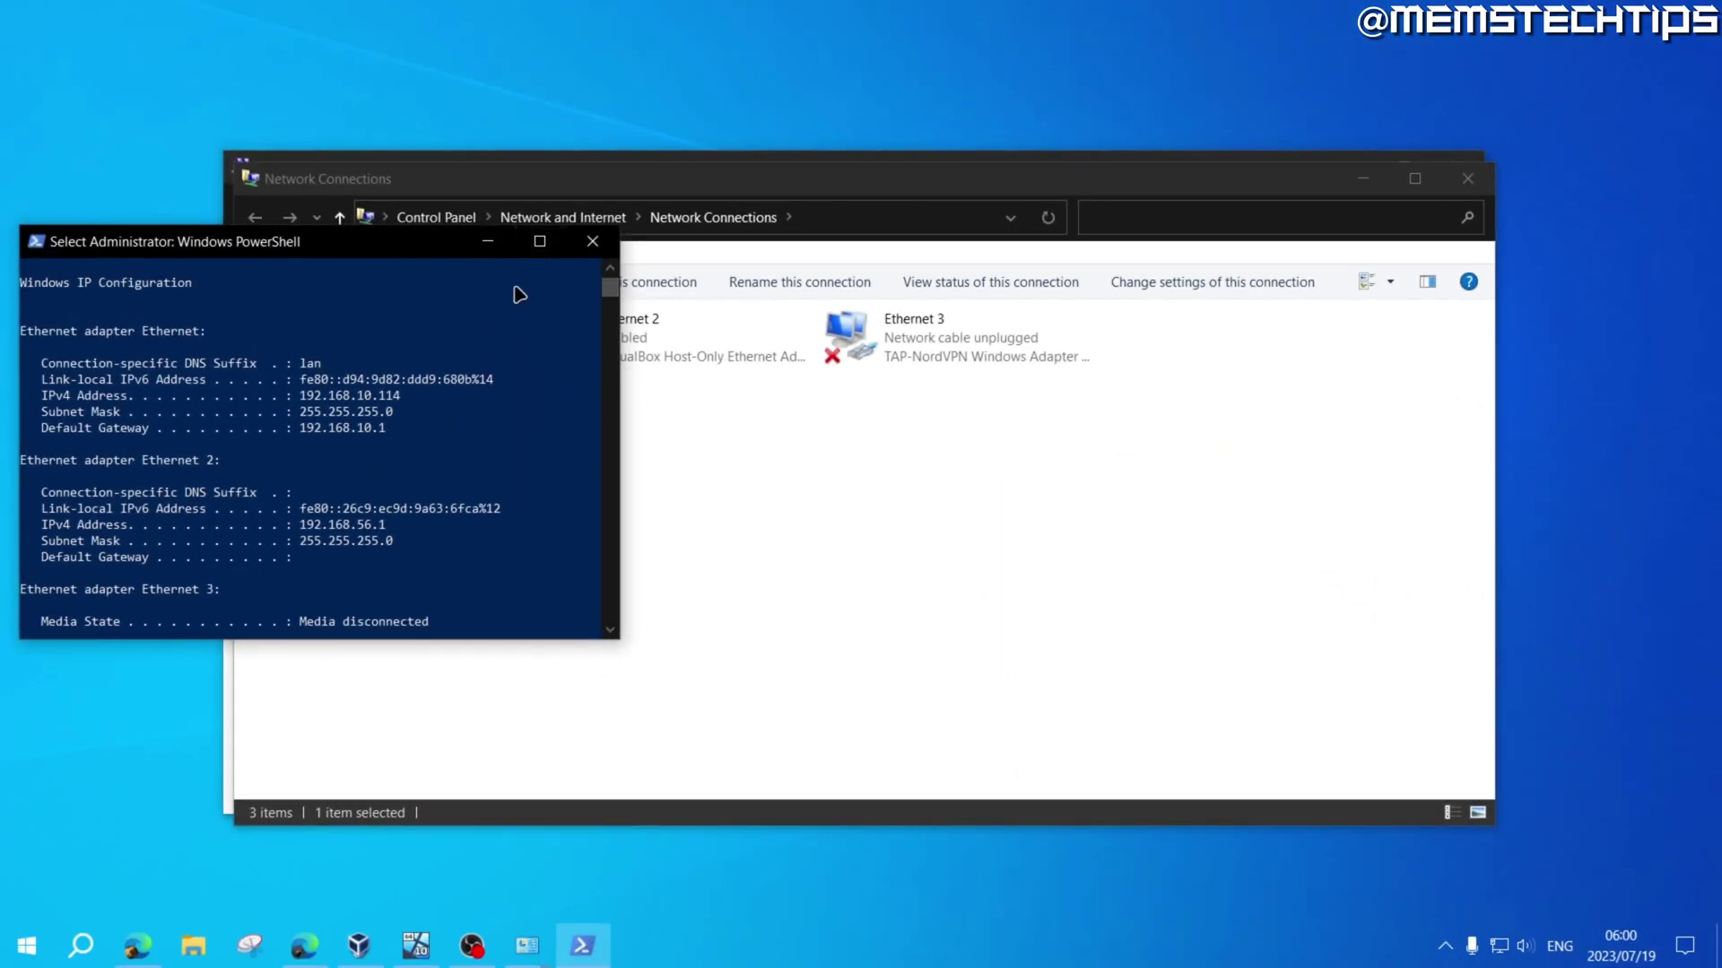
click(593, 243)
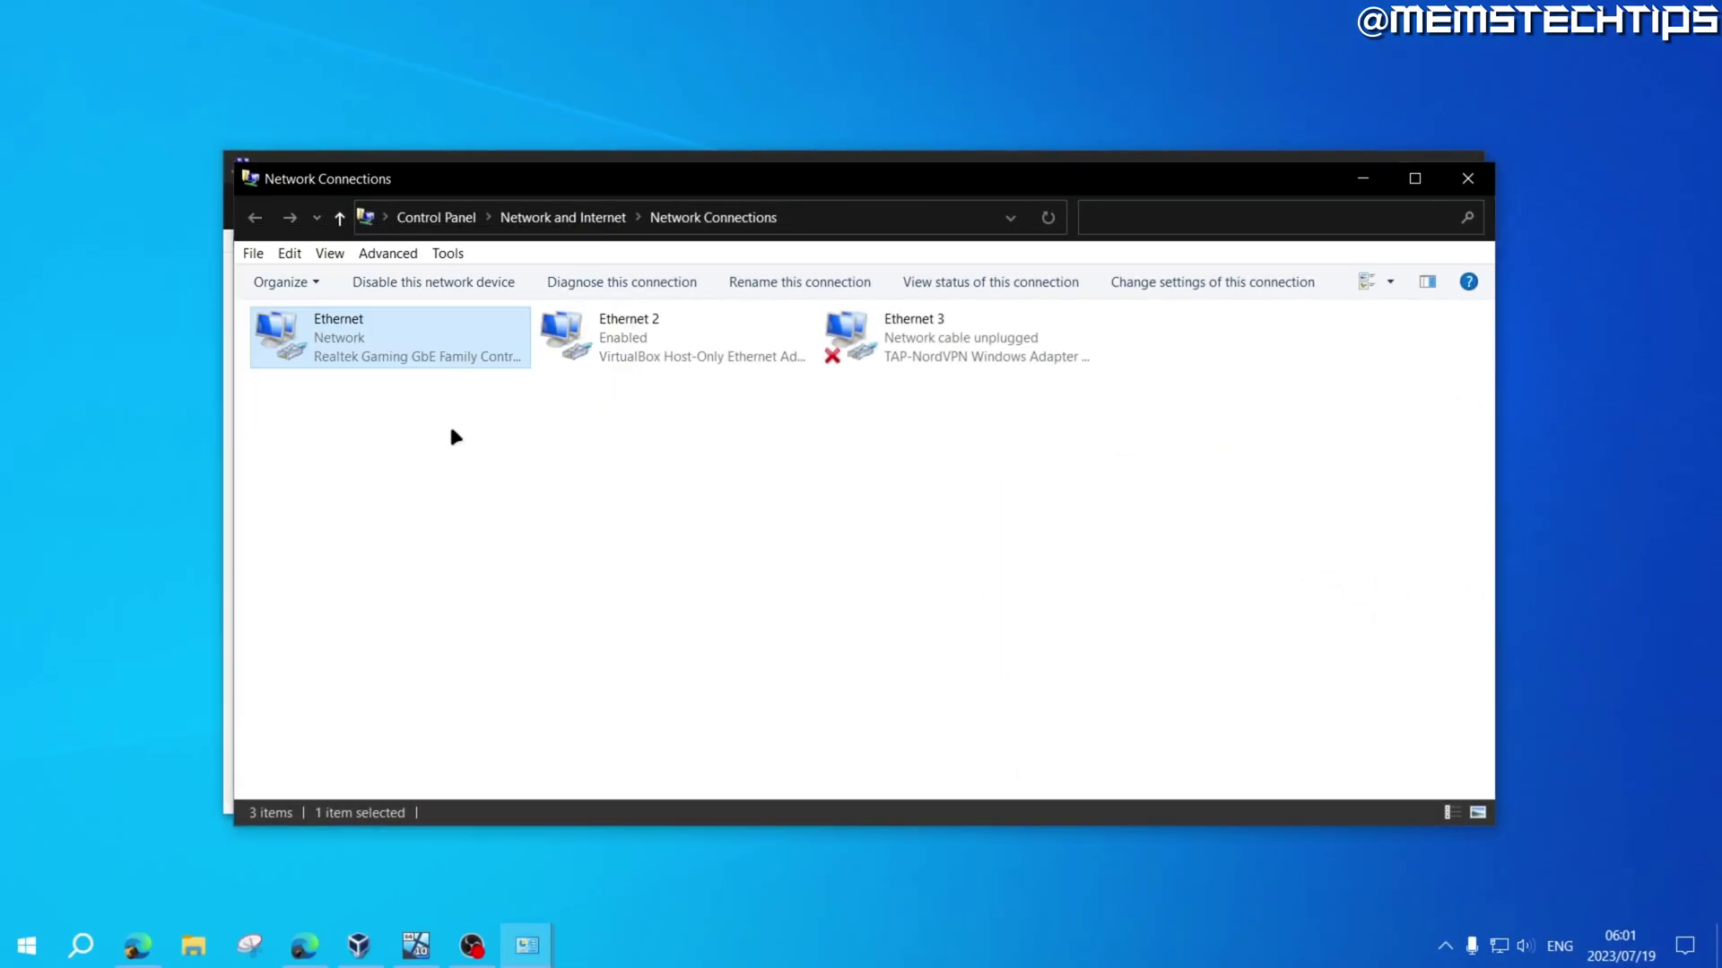
right_click(397, 332)
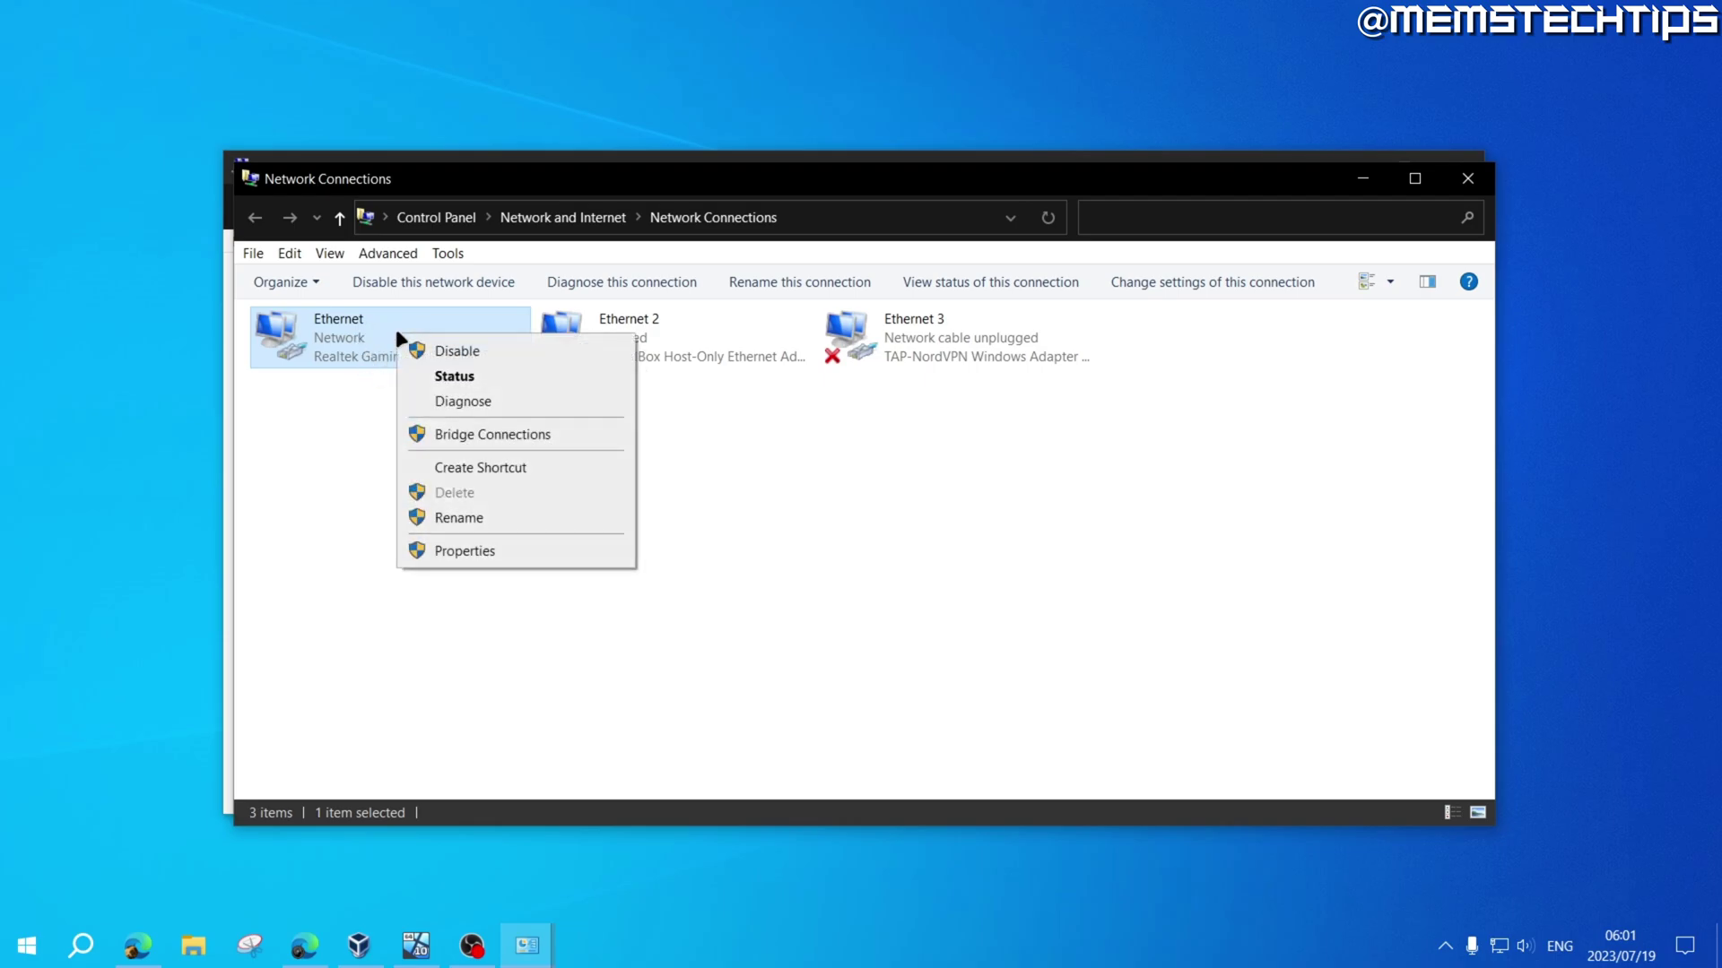
click(477, 371)
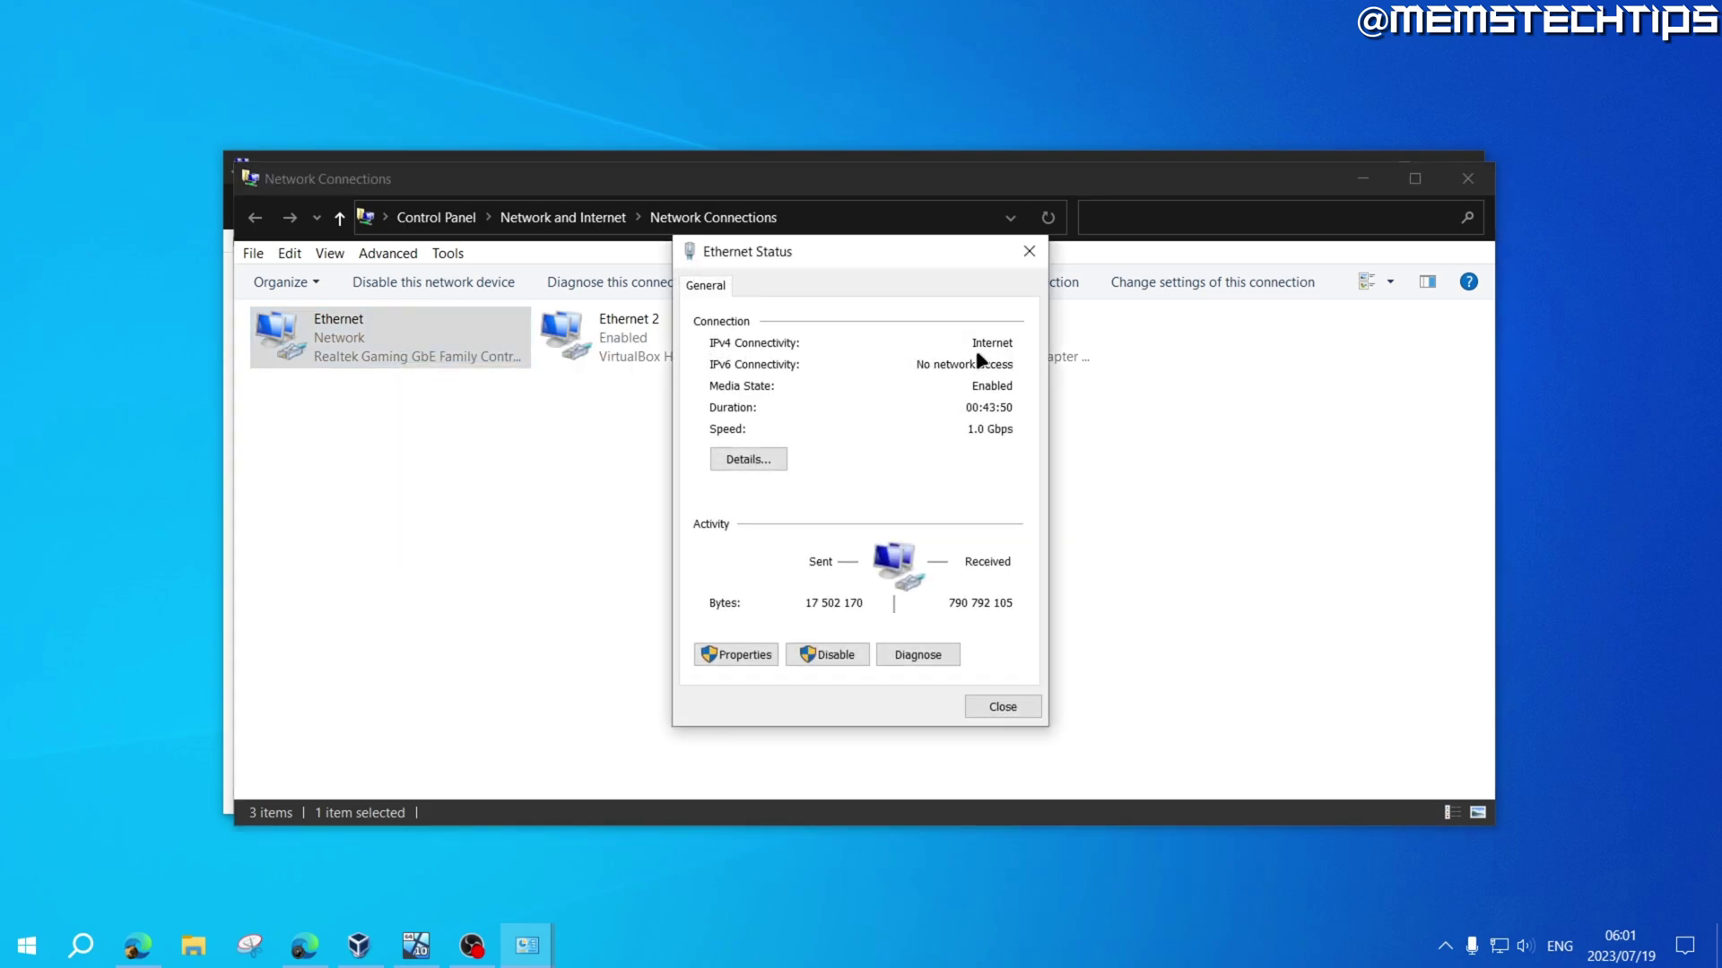
- Check the connection details for DHCP Enabled: No and IPv4 address 192.168.10.25, then close them
click(746, 460)
click(726, 440)
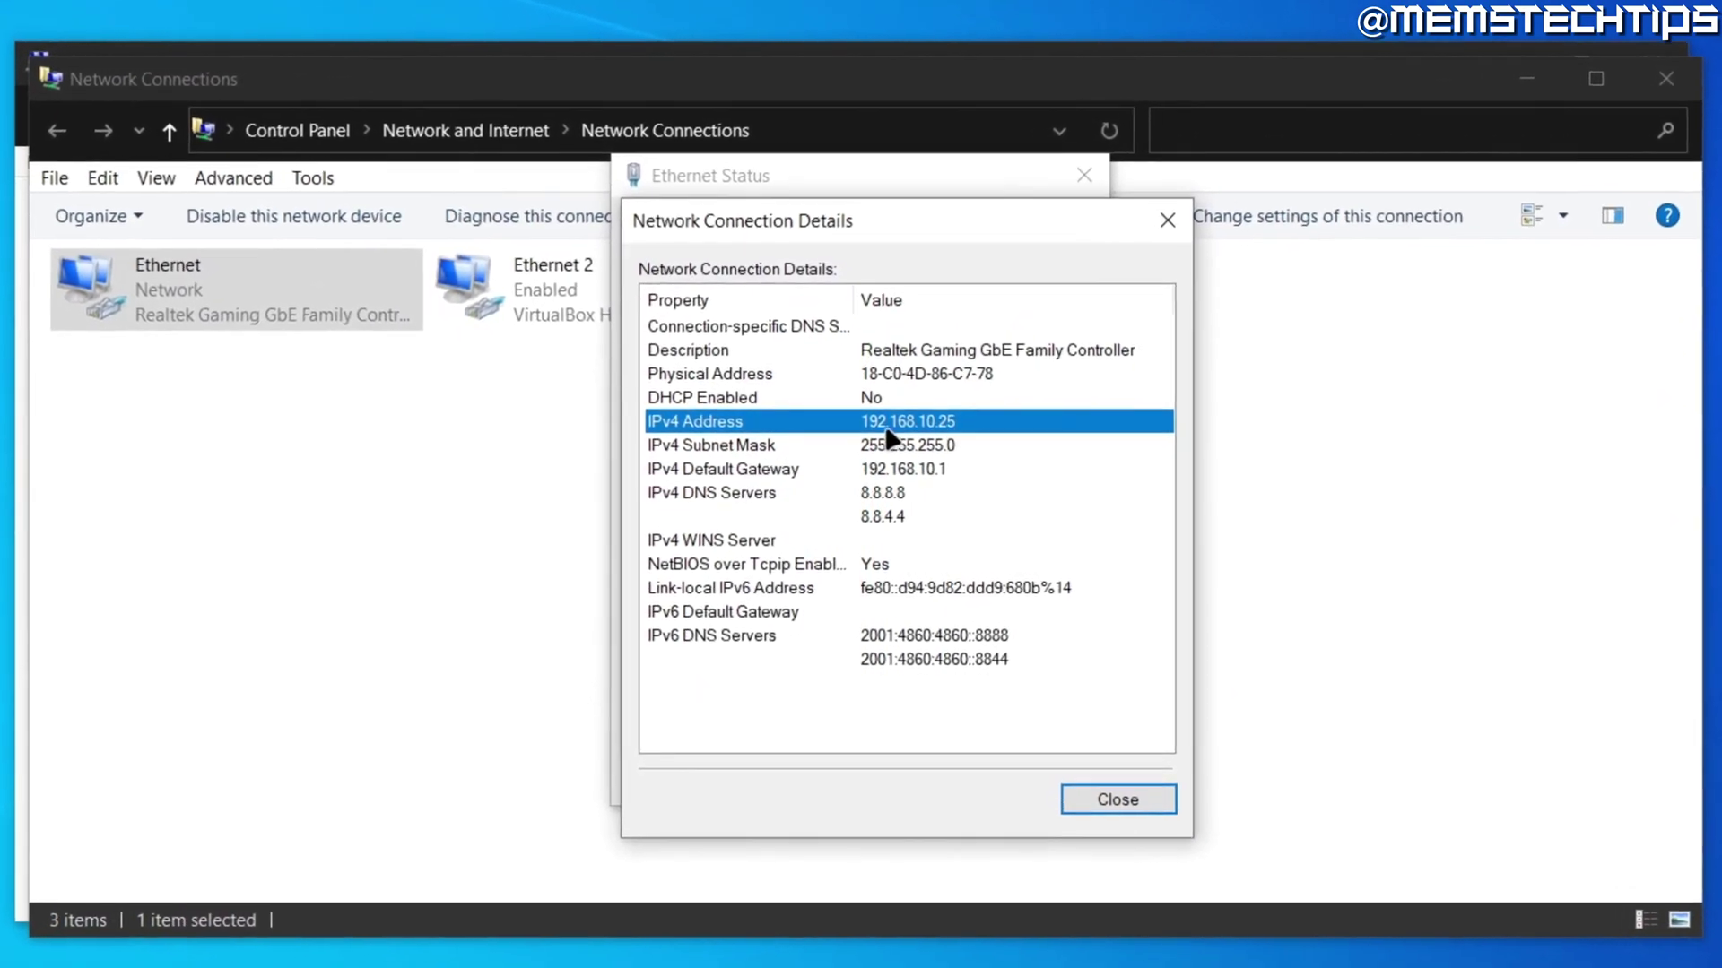
click(651, 399)
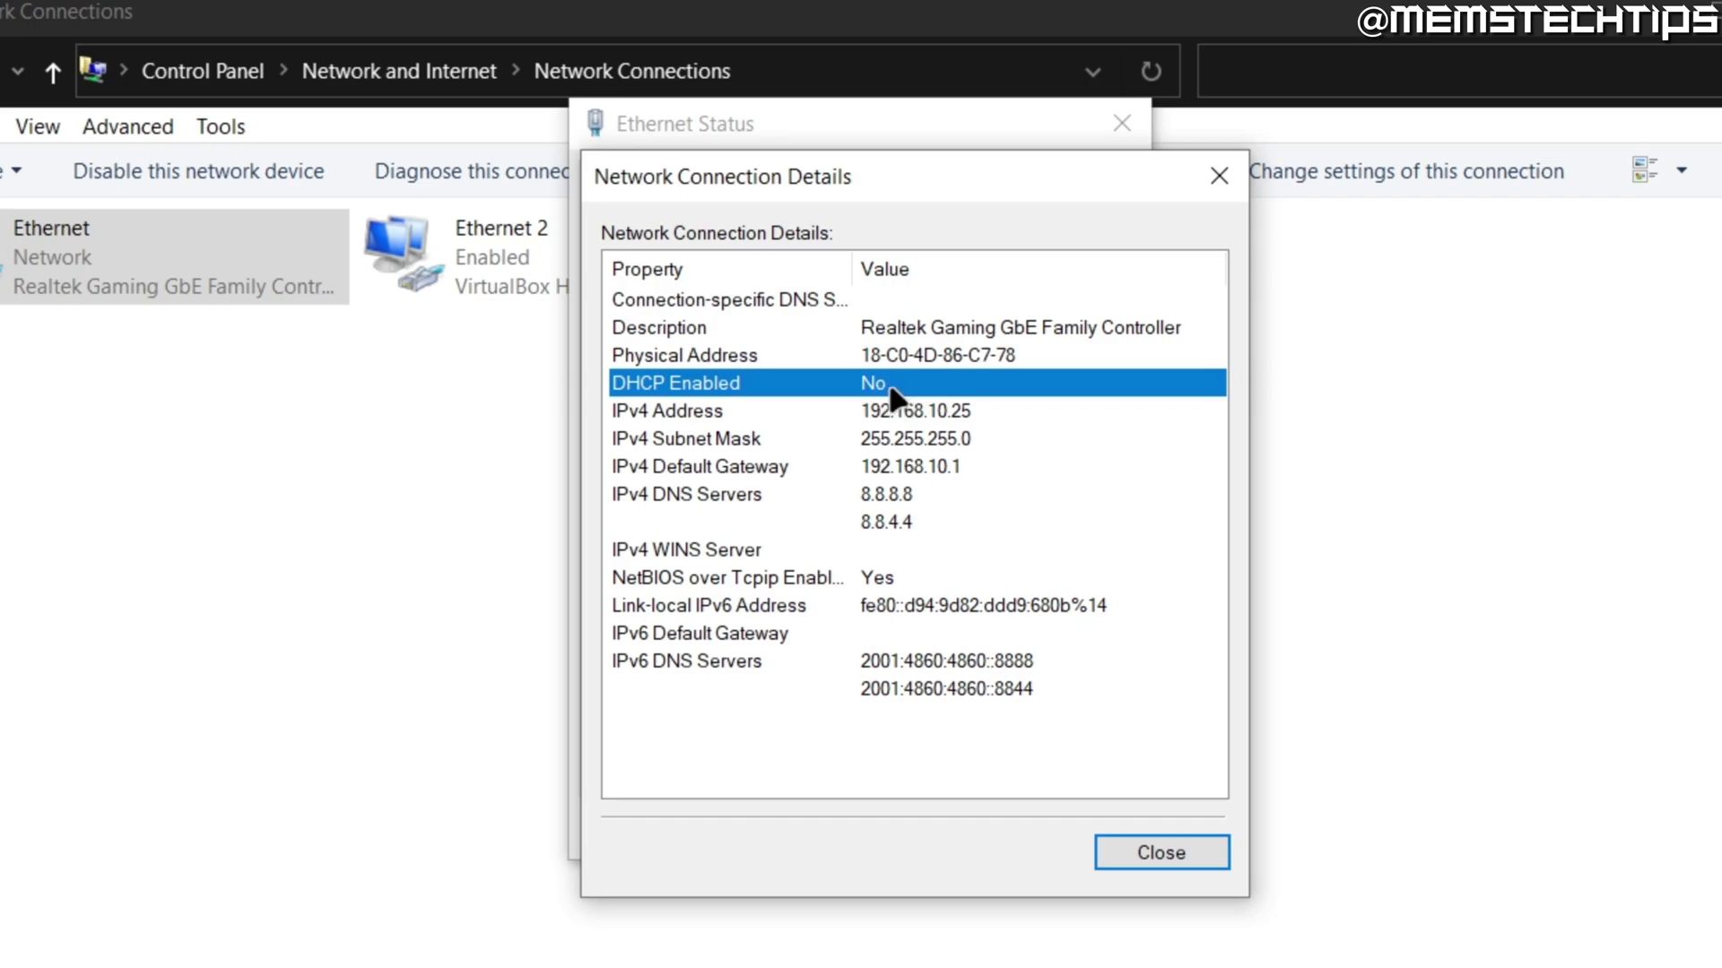
click(951, 410)
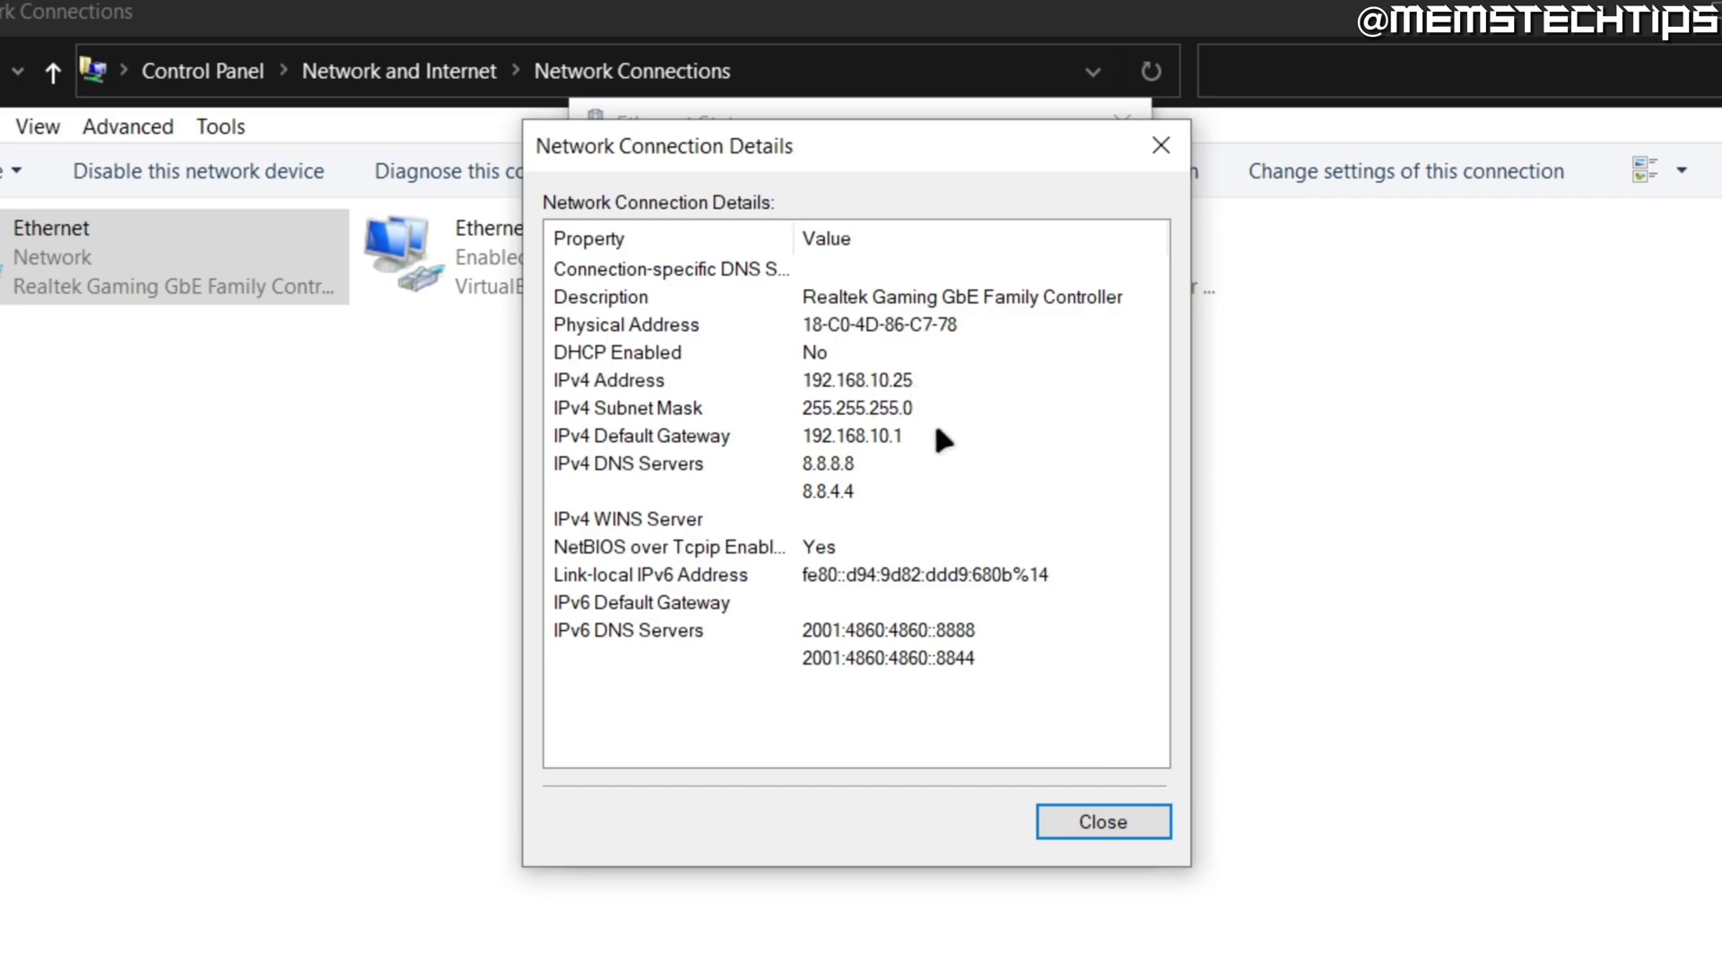
click(1089, 818)
- Set Ethernet IPv4 to 'Obtain an IP address automatically', keeping DNS 8.8.8.8 and 8.8.4.4, and apply
click(662, 746)
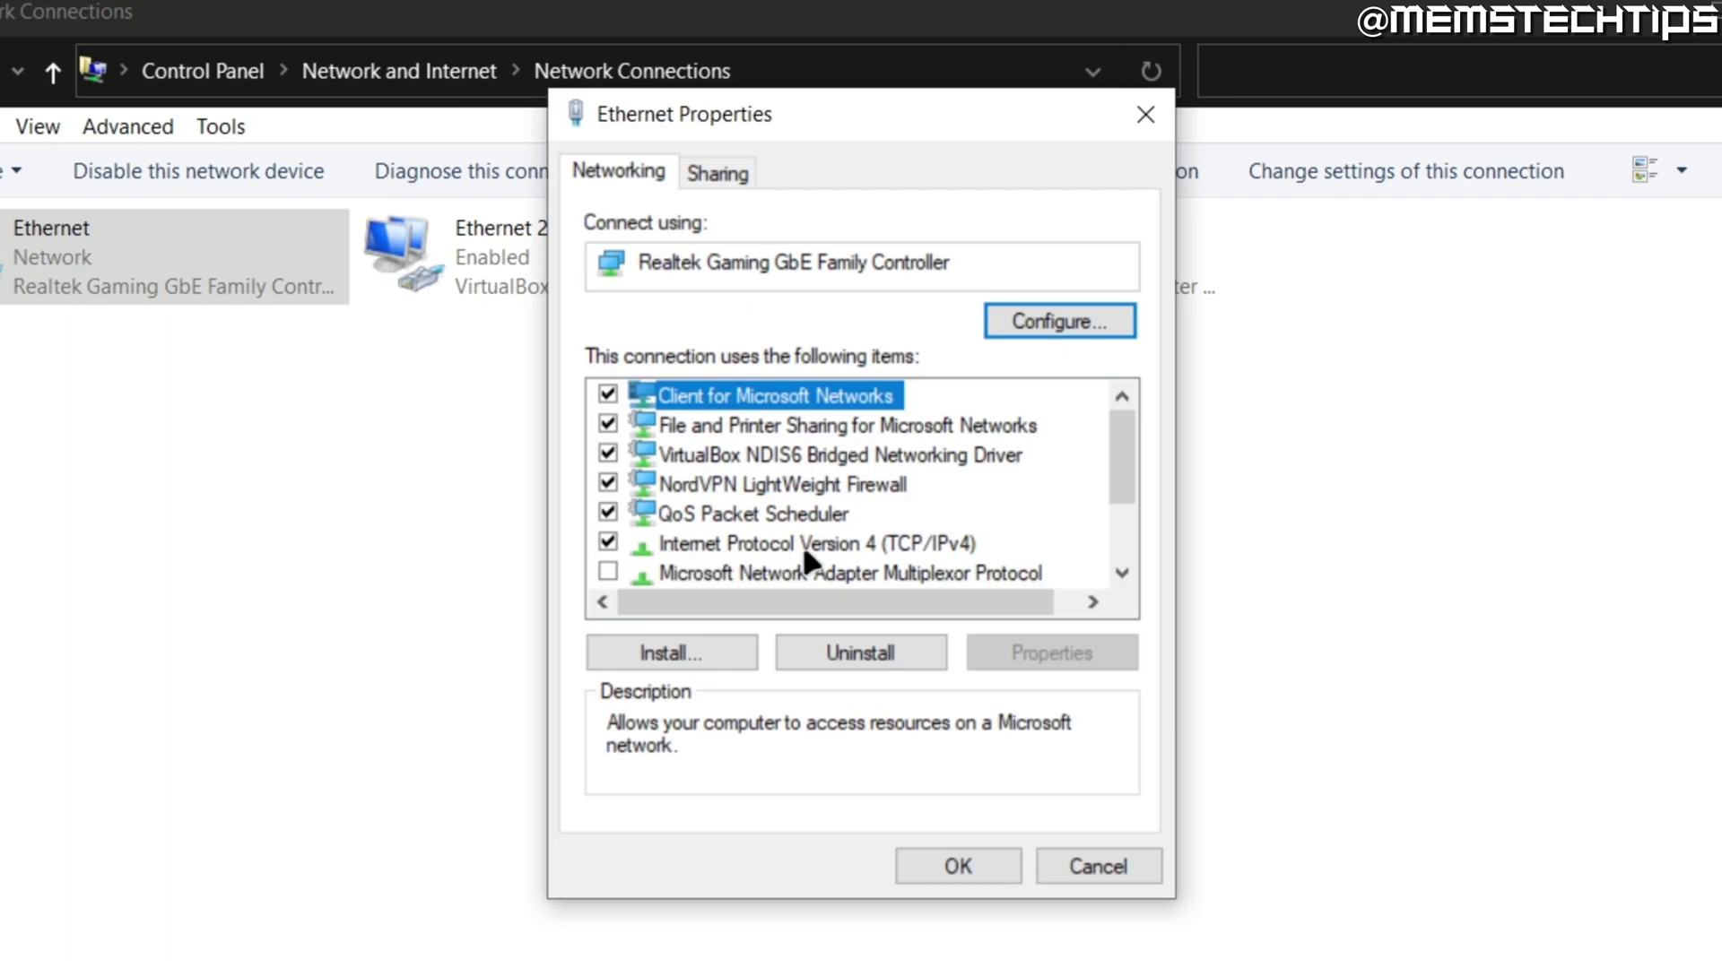
double_click(805, 541)
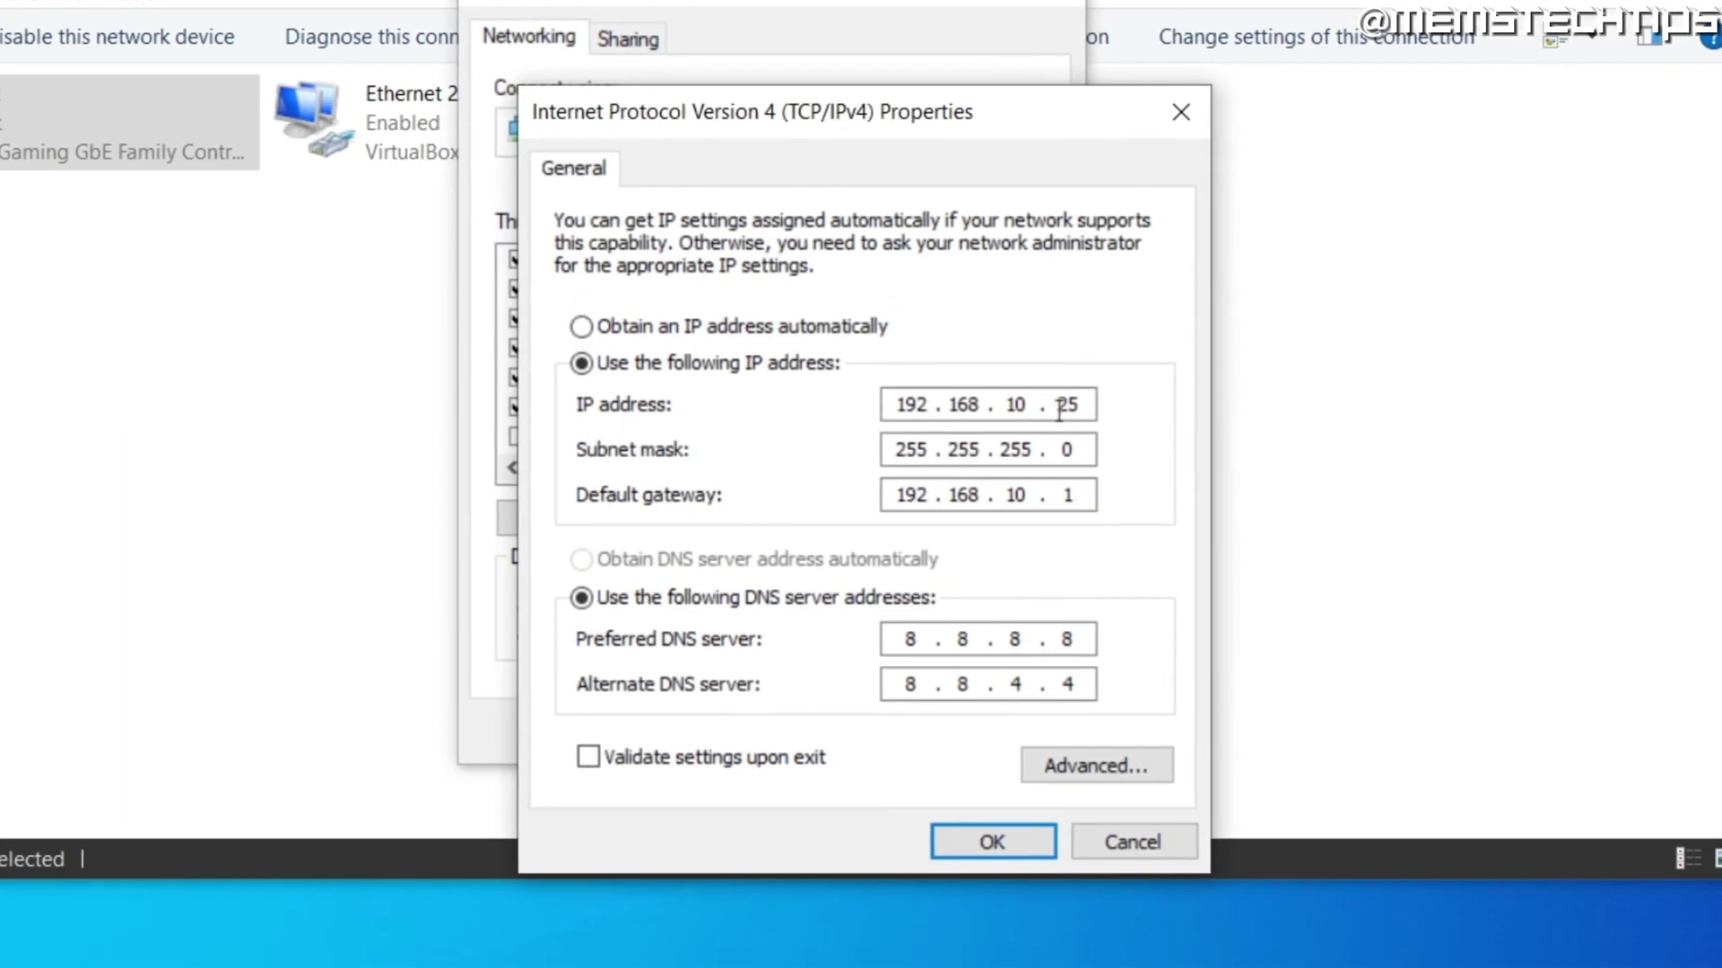
drag(1059, 411, 1090, 408)
click(581, 330)
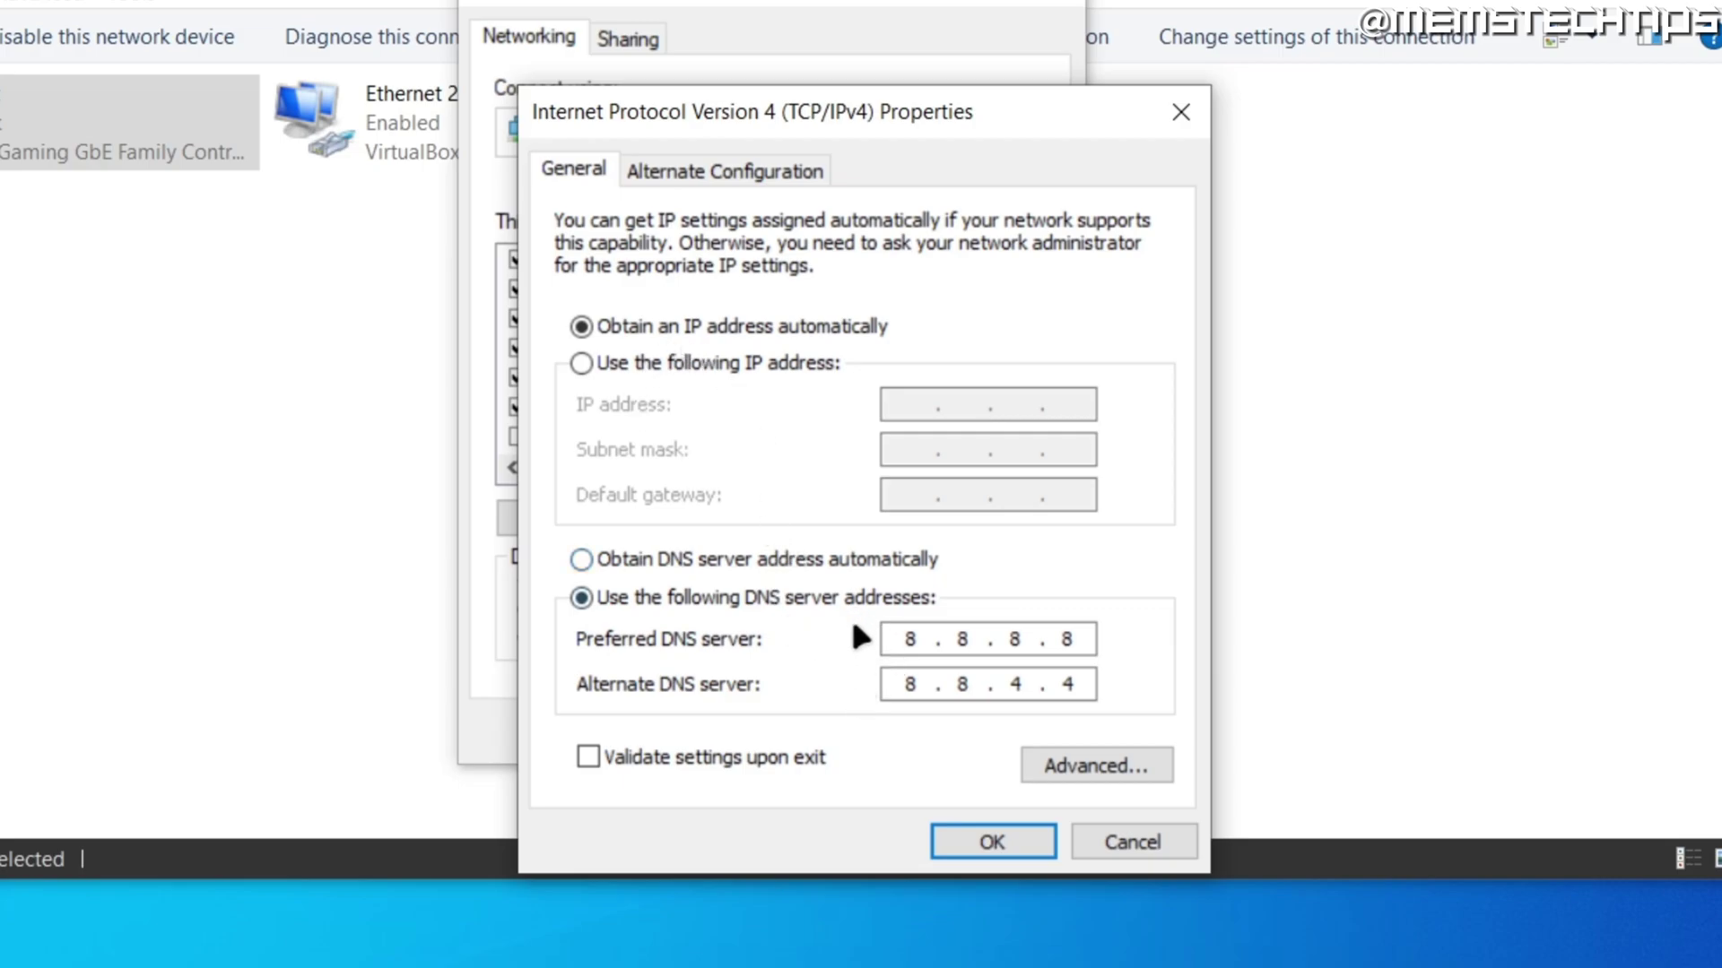
click(989, 845)
click(875, 726)
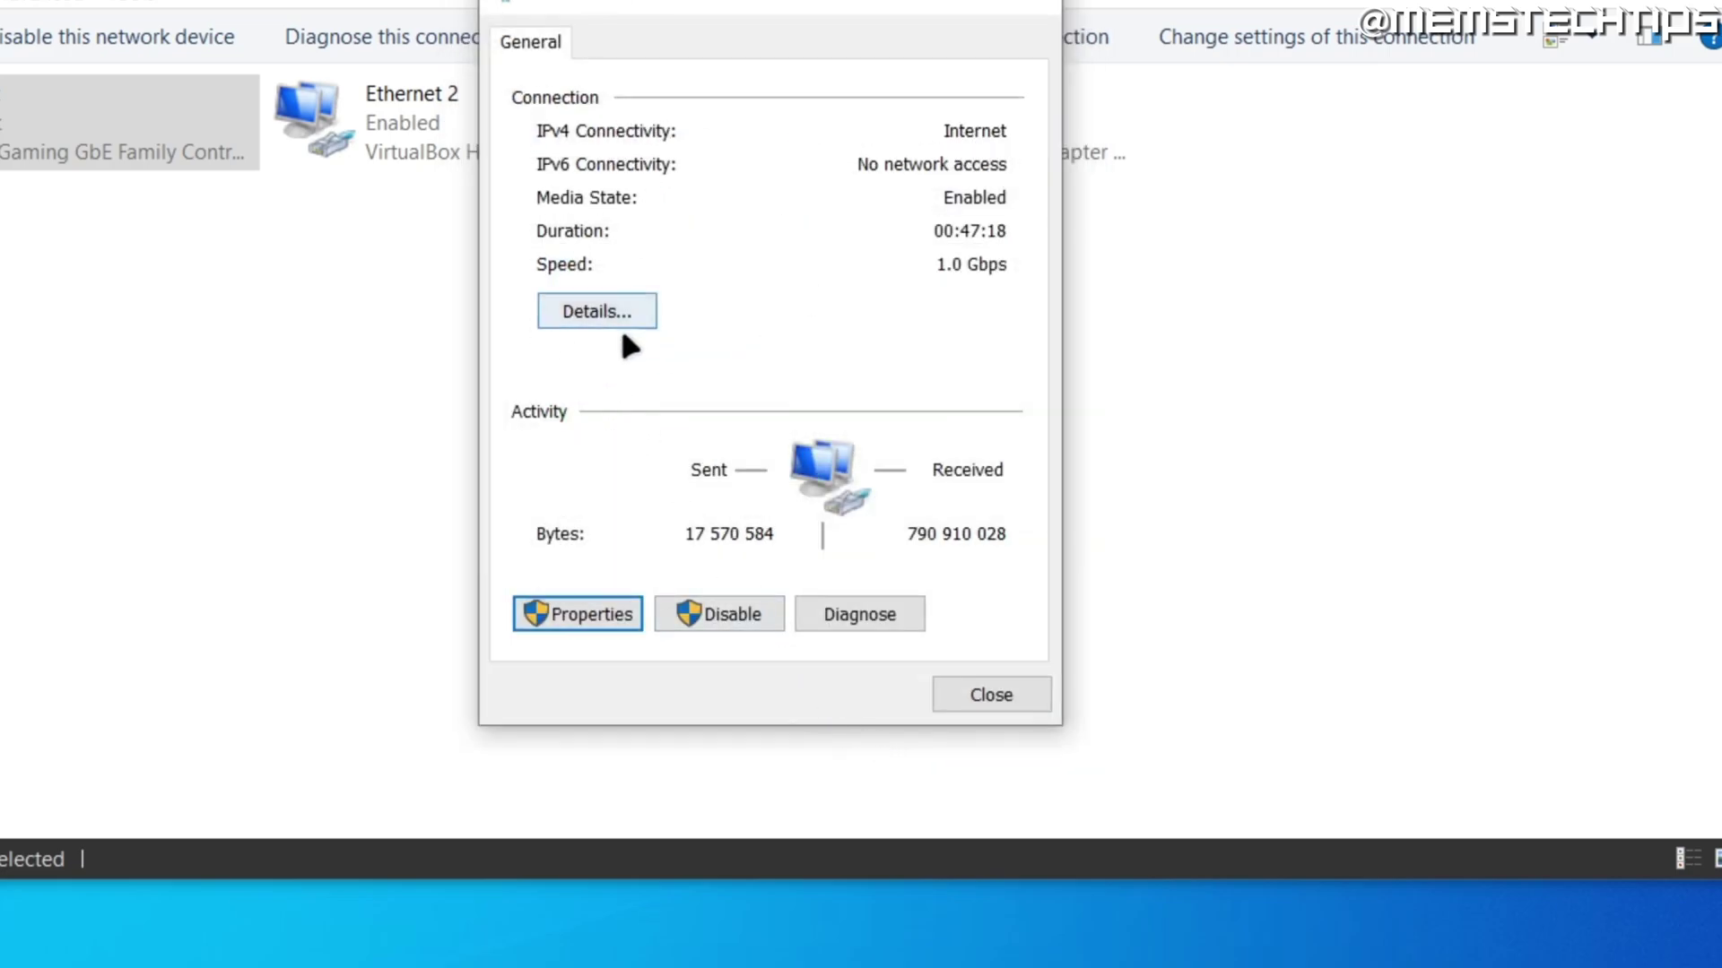
- Check the connection details show DHCP Enabled and IPv4 address 192.168.10.114
click(595, 311)
click(874, 285)
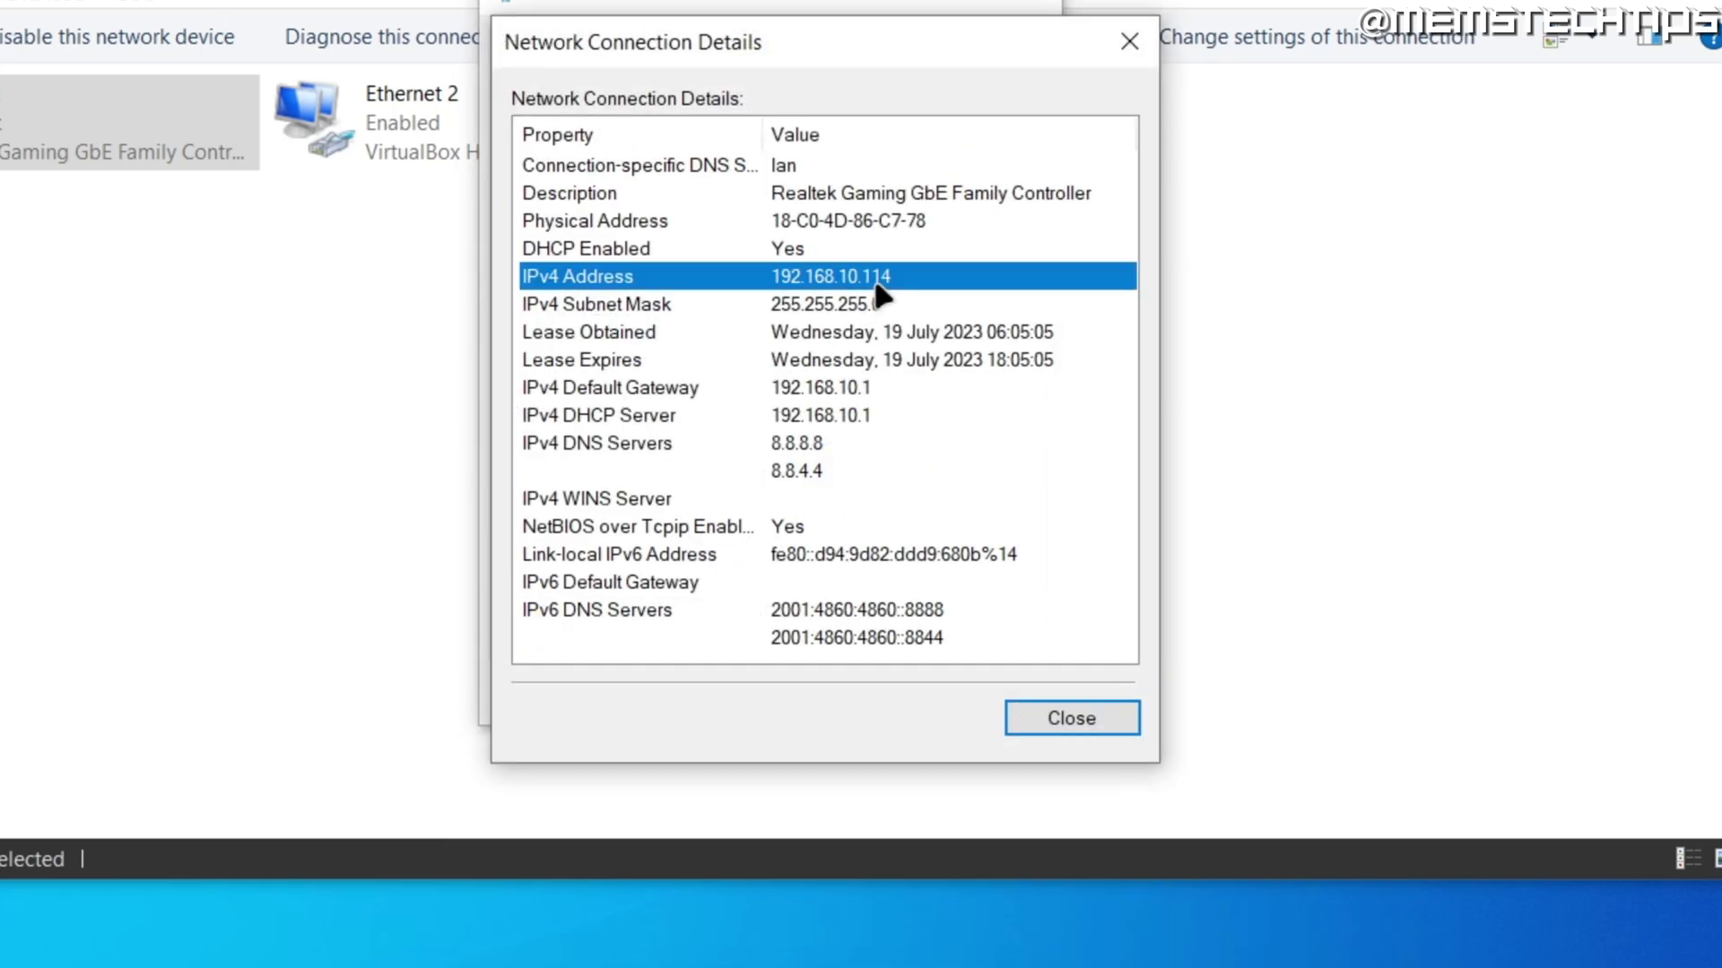
click(565, 250)
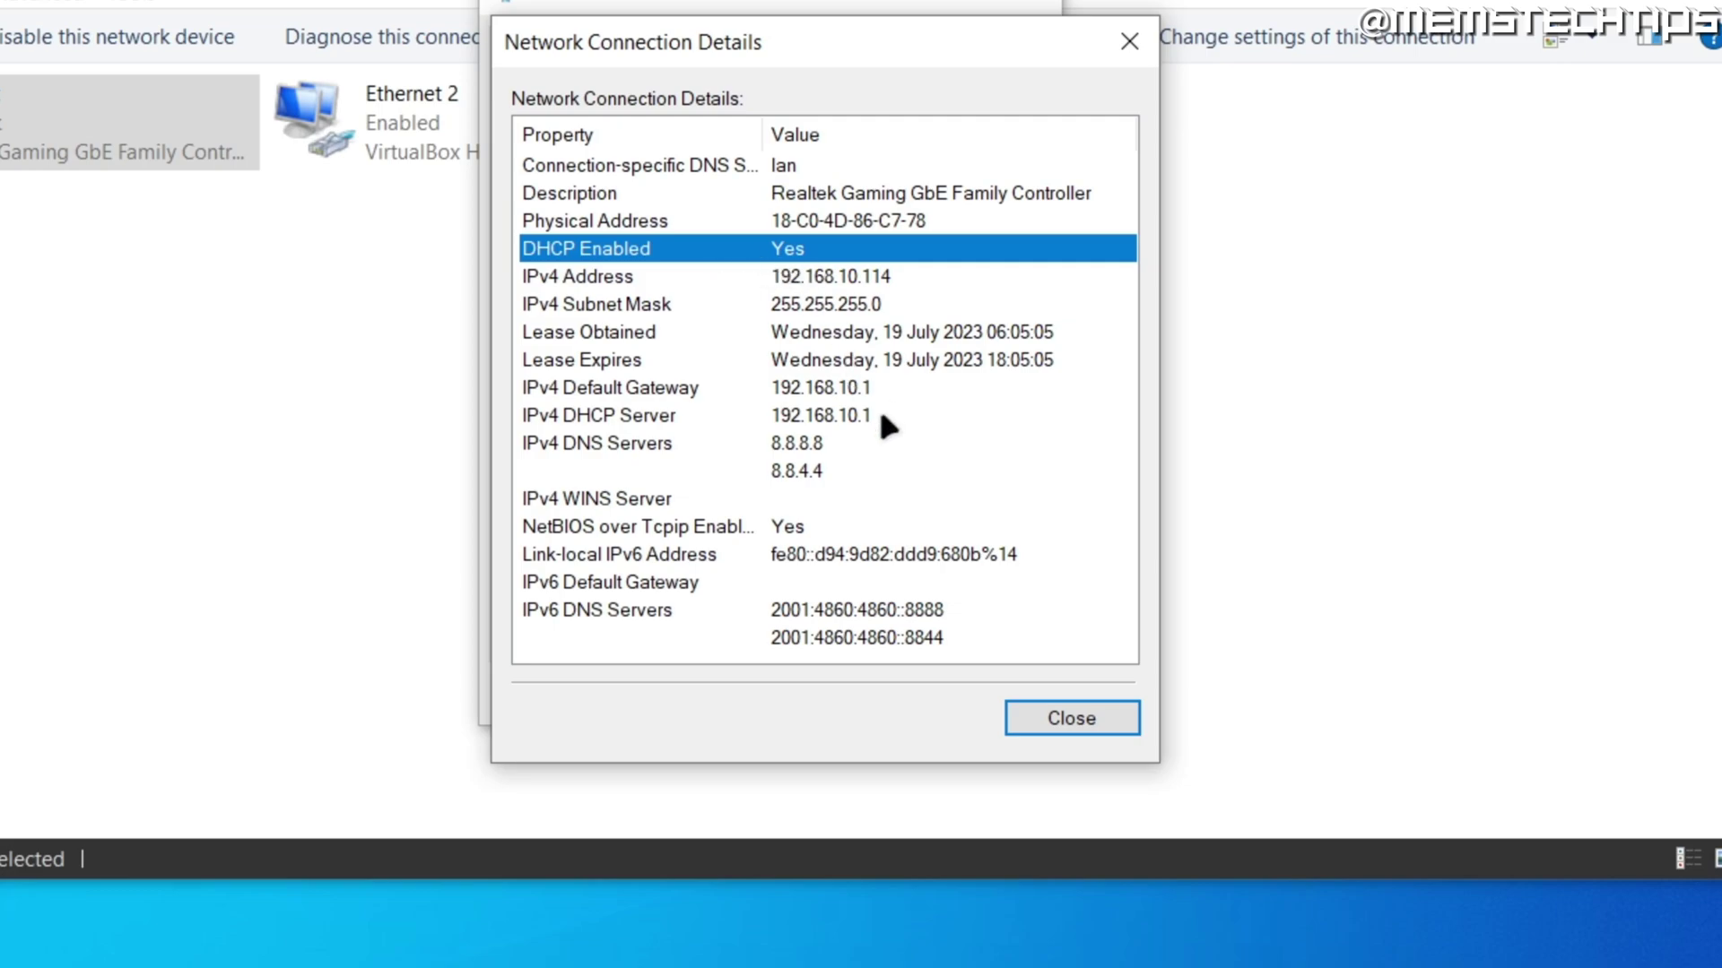